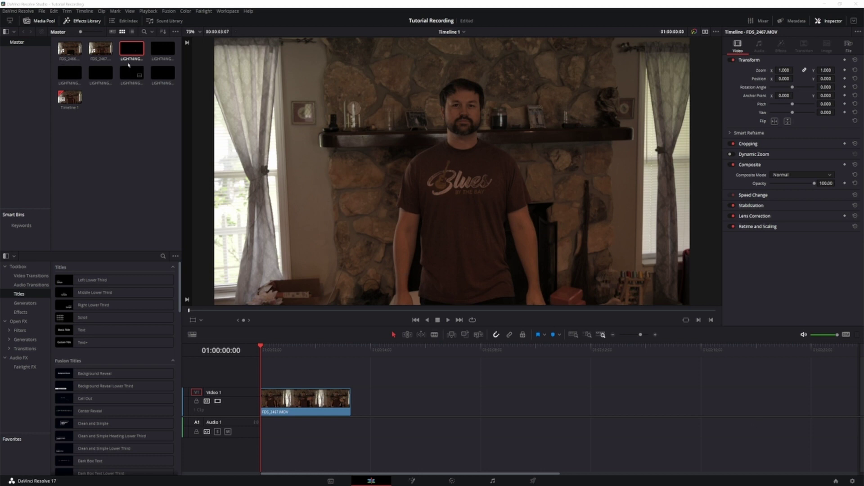
Step: Convert the face clip into Fusion Clip 1 and open it on the Fusion page
right_click(309, 403)
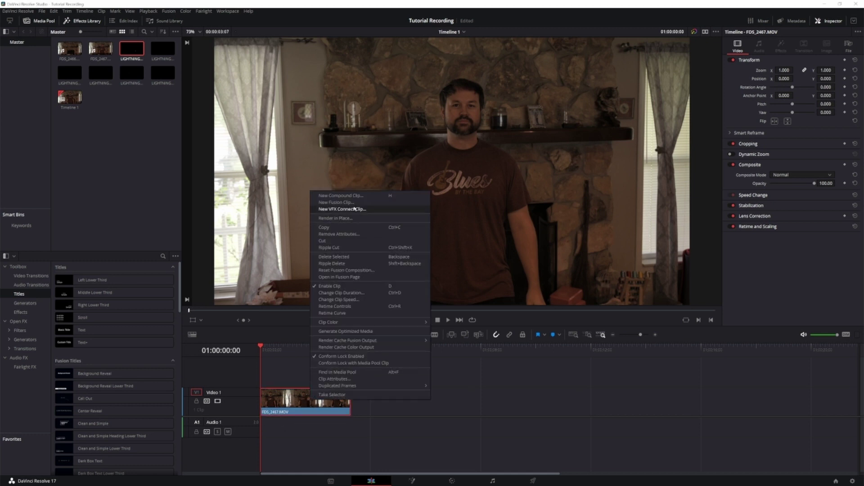
left_click(336, 202)
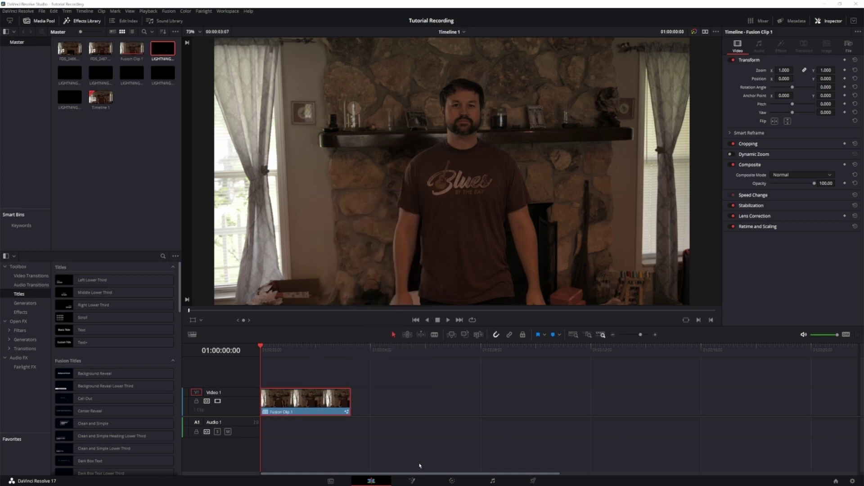
left_click(421, 482)
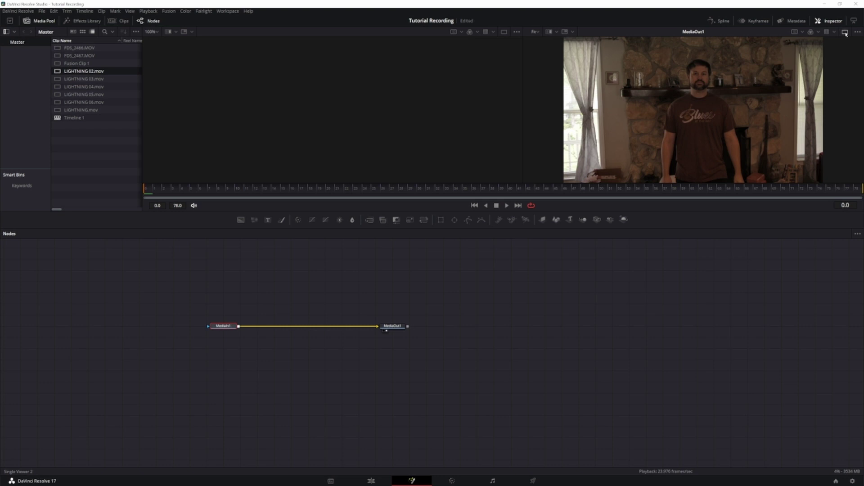
Step: Switch to a single enlarged viewer and bring the MediaIn1–MediaOut1 node chain into view
left_click(845, 31)
left_click_drag(490, 212, 490, 290)
left_click_drag(232, 389, 292, 377)
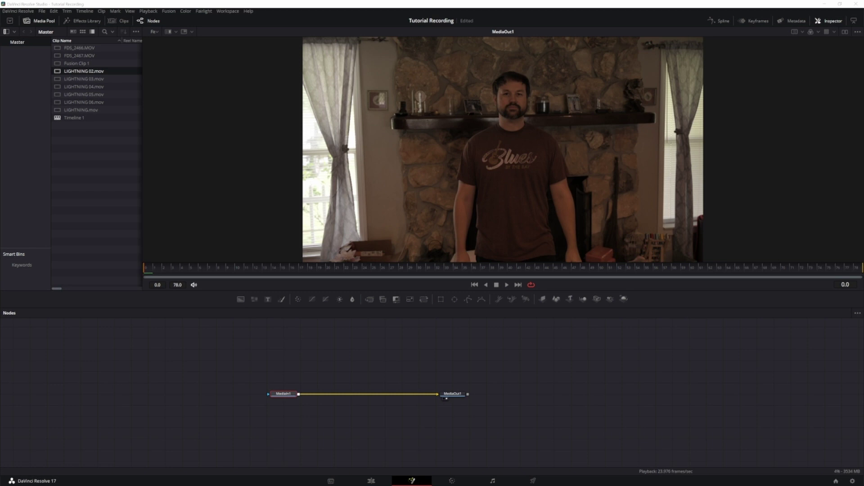
Step: Insert a Tracker node between MediaIn1 and MediaOut1 via the 'tracker' tool search
key("shift+space")
left_click_drag(63, 346, 172, 266)
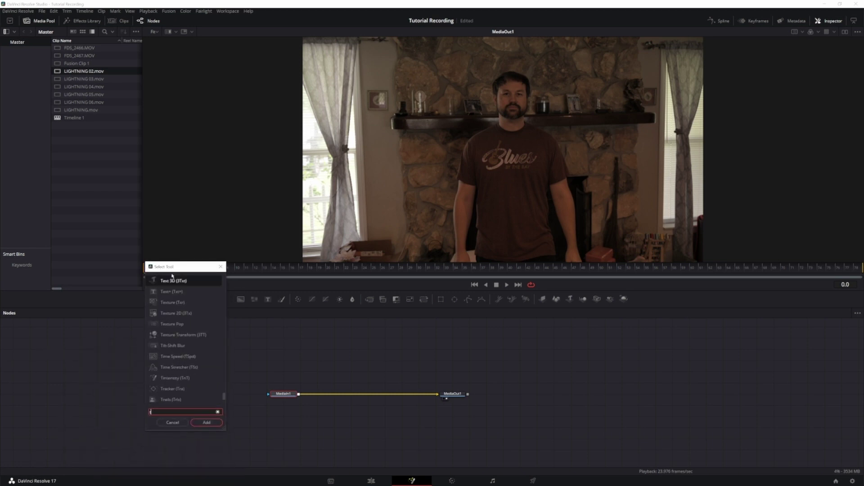
type("tracker")
key("Return")
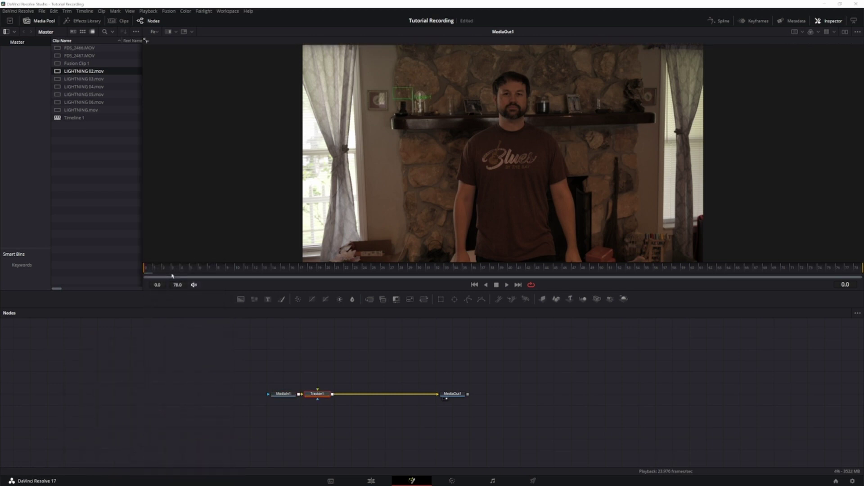
Step: Place the tracking box over the man's eye and zoom in on the face
left_click_drag(393, 89, 497, 91)
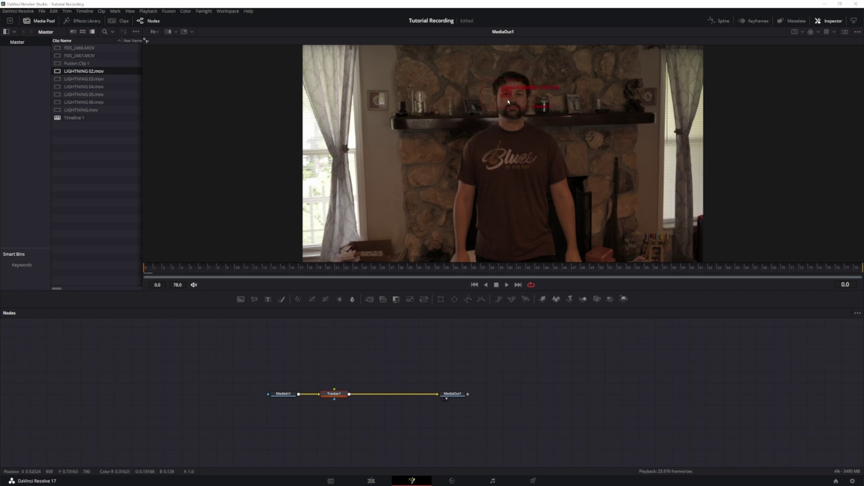
scroll(476, 100, "up", 6)
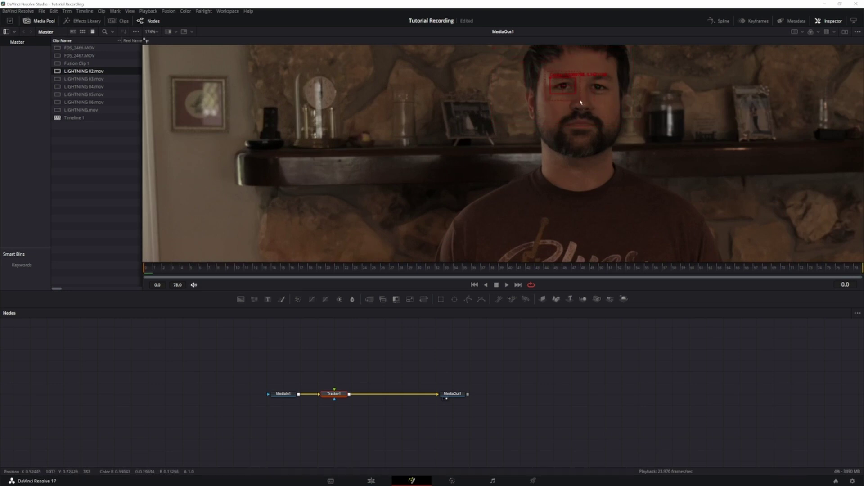
left_click_drag(572, 170, 413, 323)
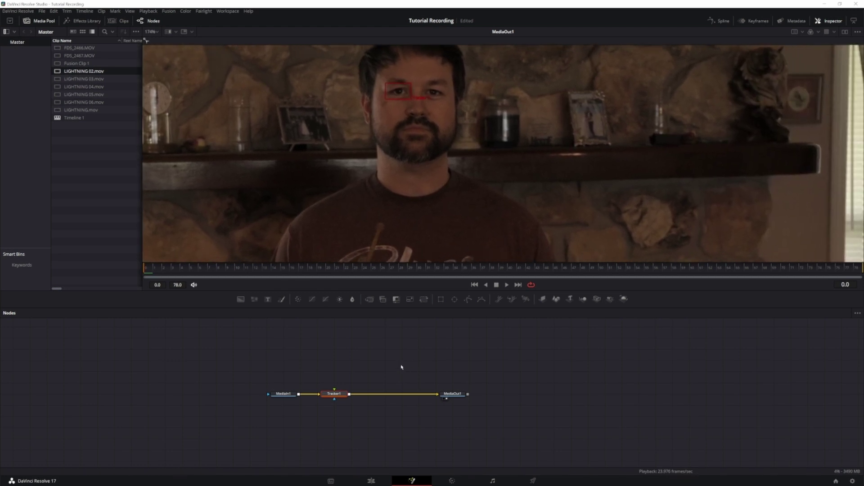
Step: Add Tracker 2 with its pattern and search areas fitted to the other eye, then track both forward through frames 0–78
left_click(819, 21)
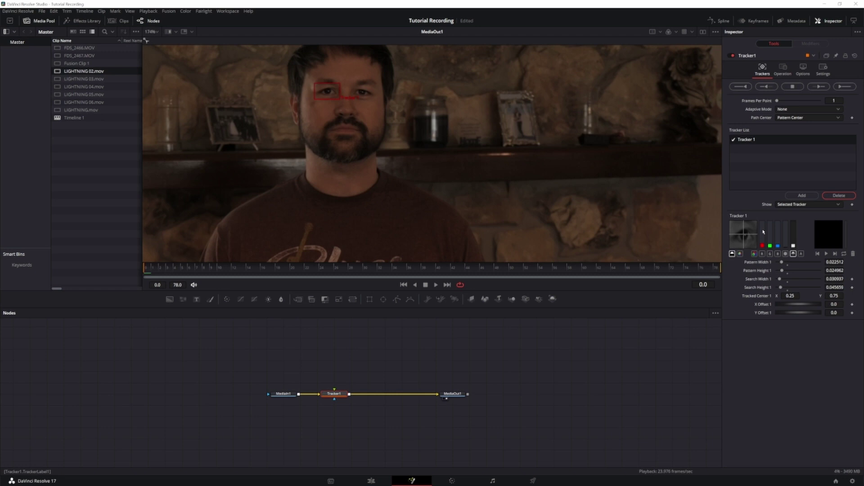
left_click(801, 196)
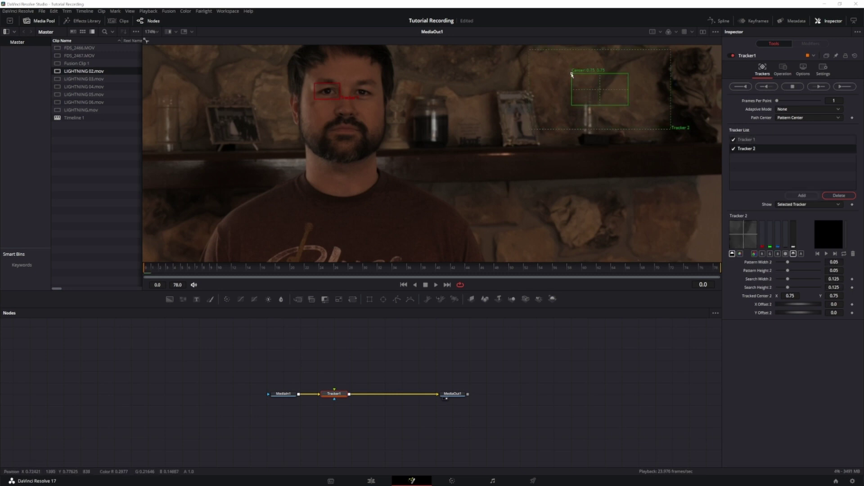
left_click_drag(568, 70, 334, 79)
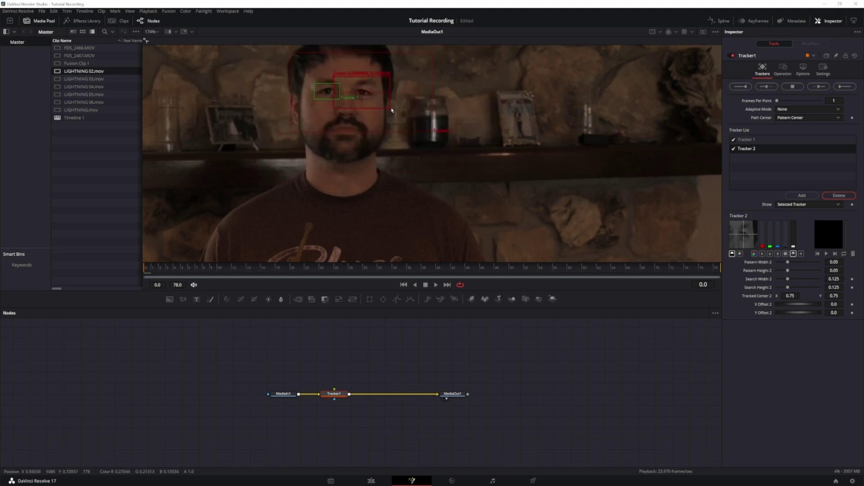
left_click_drag(391, 110, 374, 100)
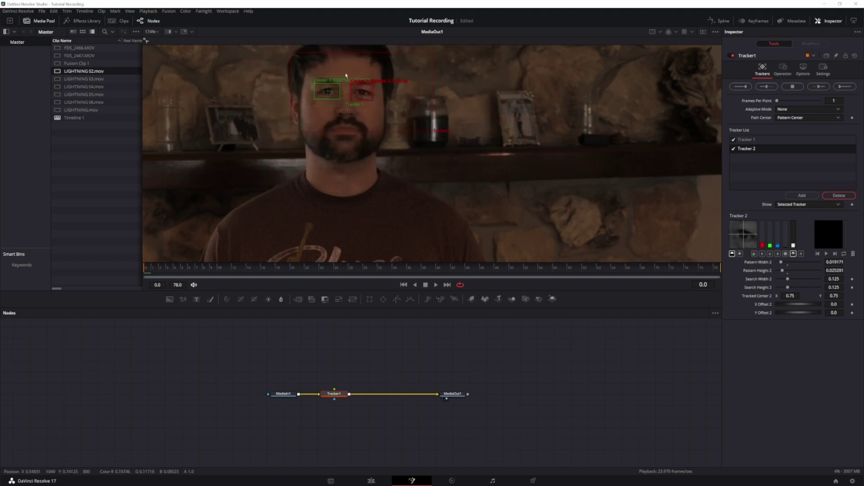
left_click_drag(291, 53, 345, 79)
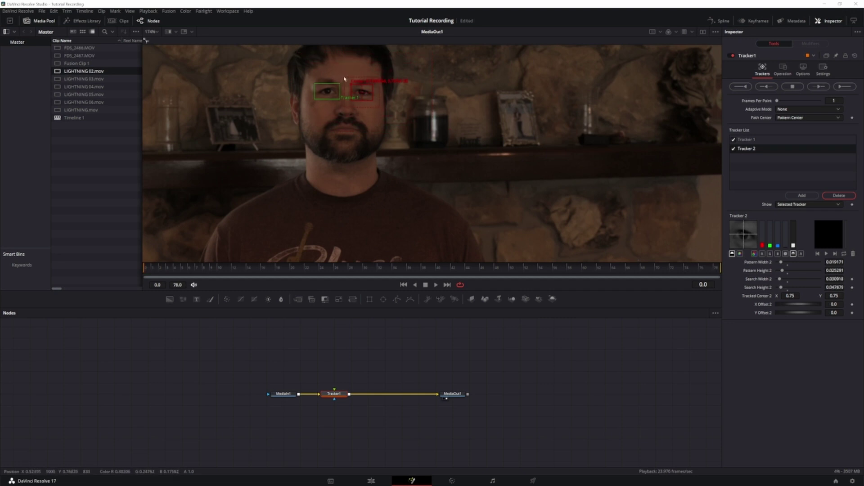
left_click(838, 89)
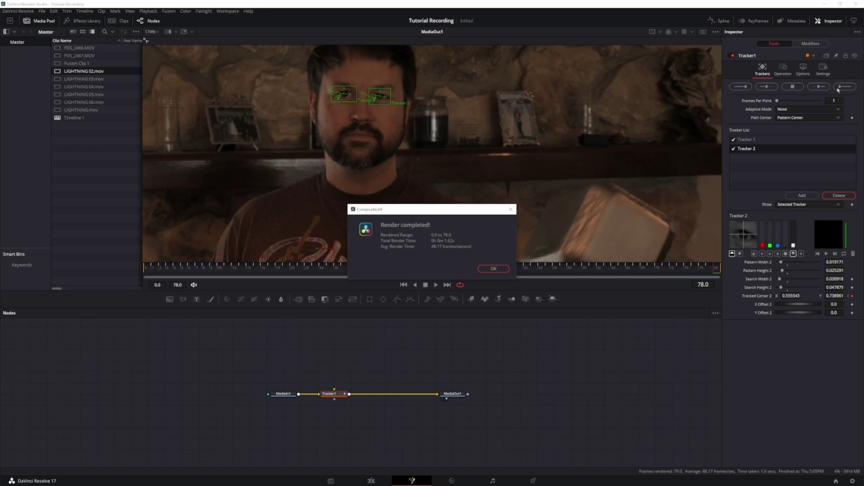
key("Return")
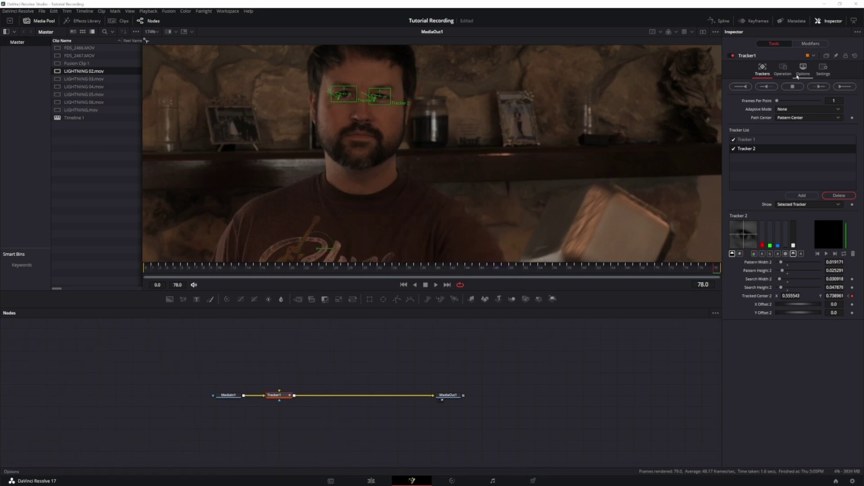
Step: Set Tracker1's operation to Match Move and paste a duplicate, Tracker1_1, after it
left_click(782, 69)
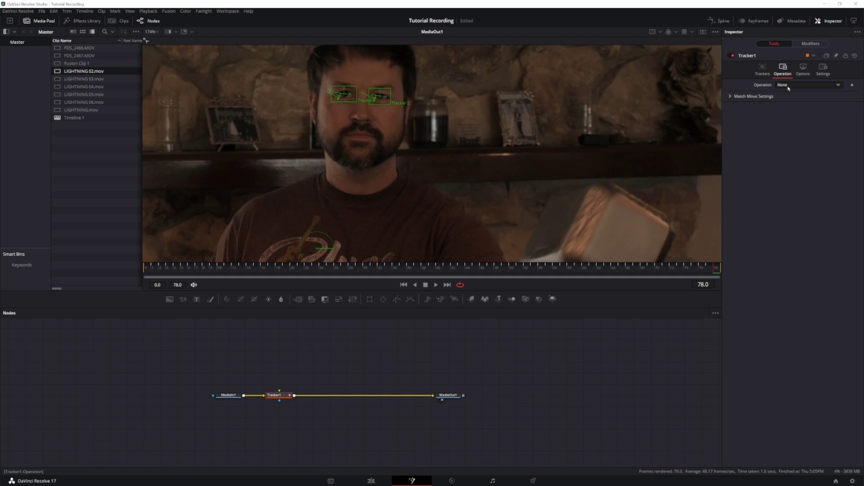
left_click(788, 86)
left_click(787, 101)
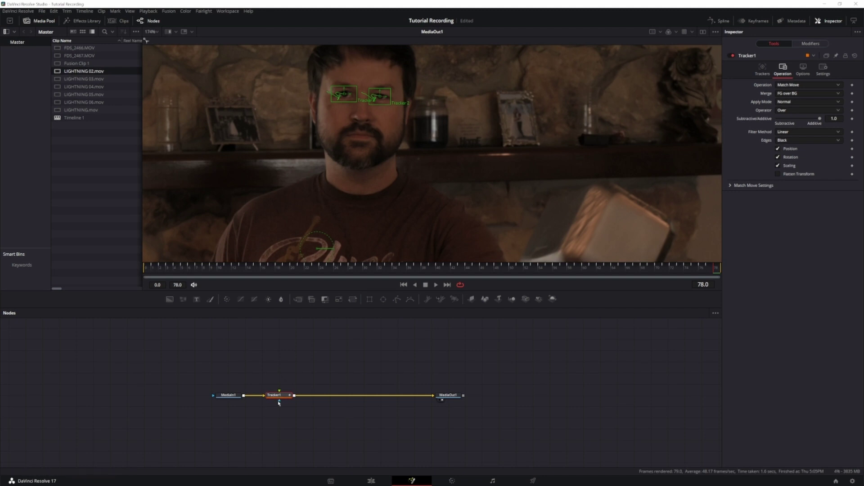
key("ctrl+v")
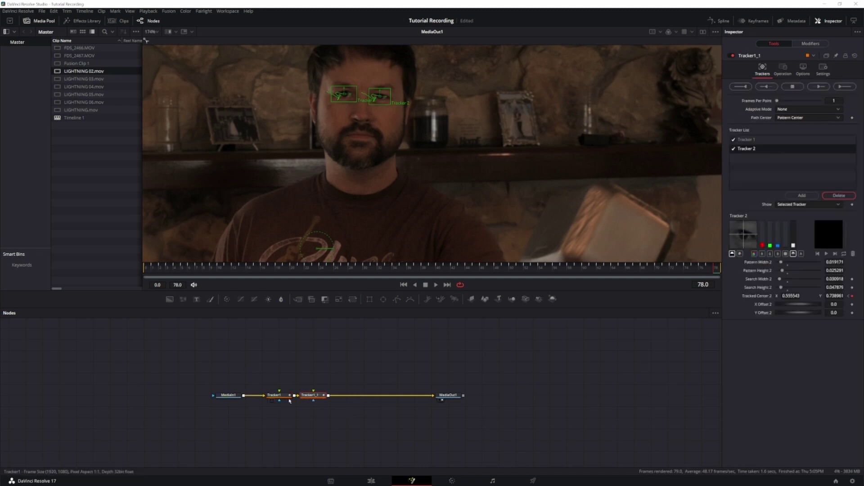
left_click_drag(303, 395, 319, 395)
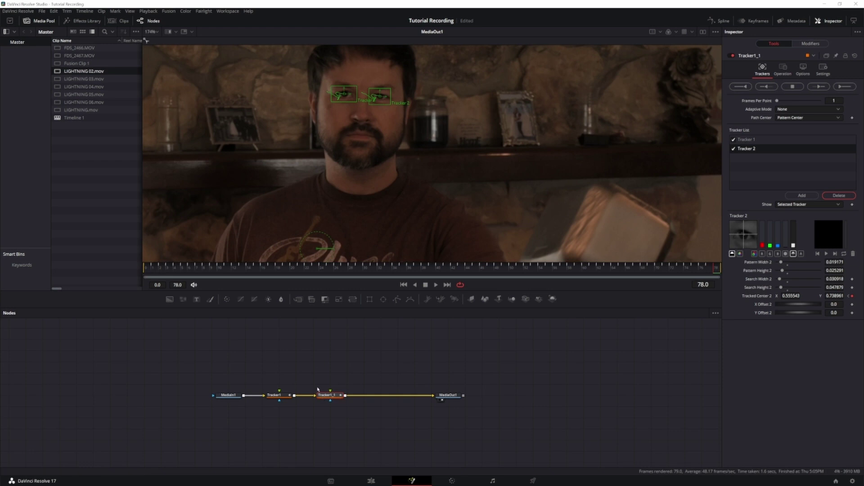
Step: Set Tracker1 to use Tracker 1 from its Tracker List
left_click(283, 397)
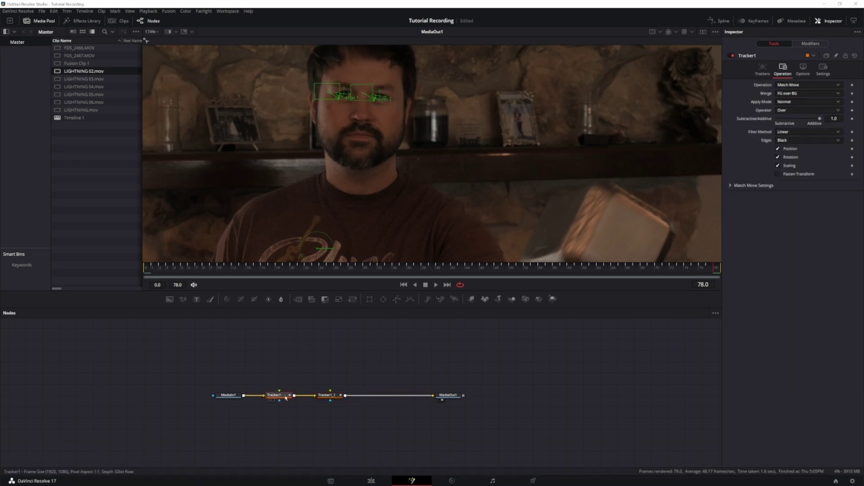
left_click(763, 70)
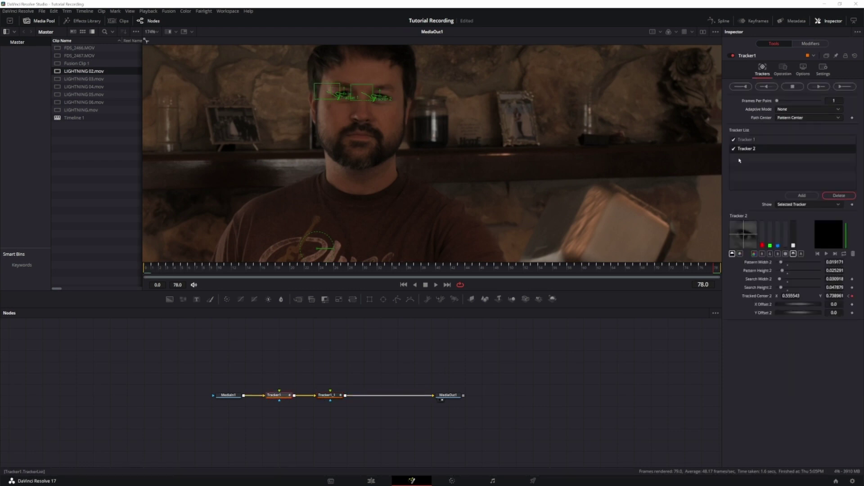
left_click(756, 141)
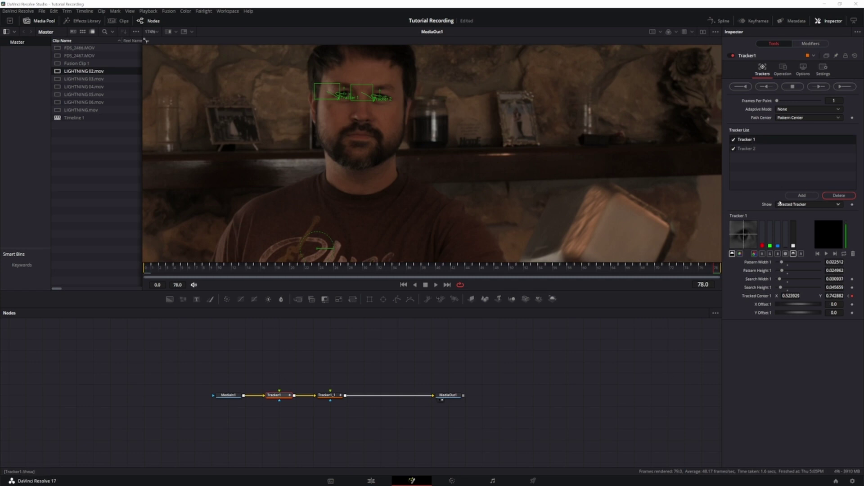
left_click(334, 396)
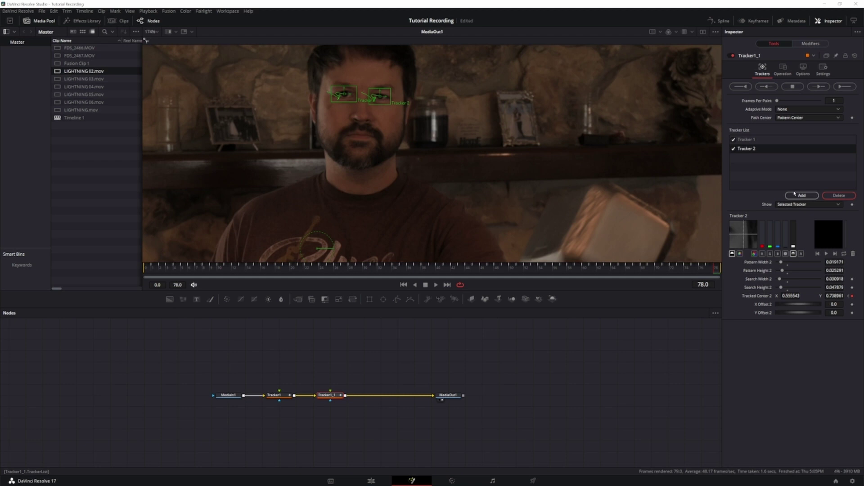
left_click(283, 396)
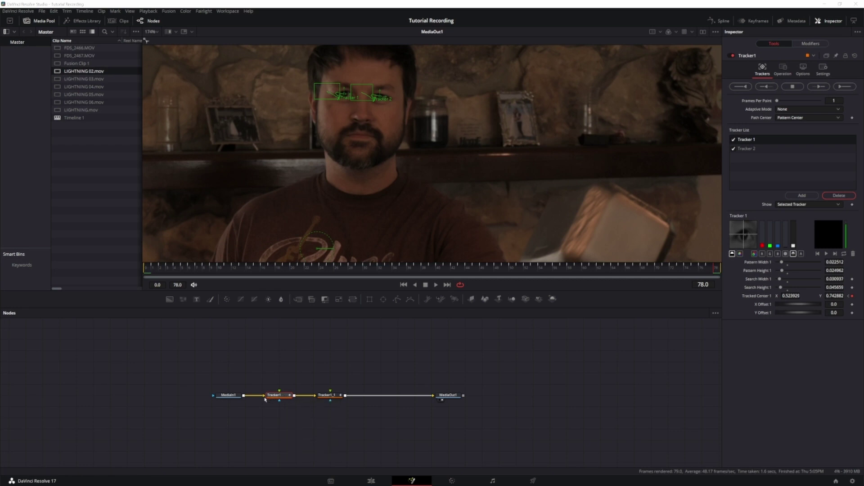
Step: Rename Tracker1 to 'lefteye' and Tracker1_1 to 'righteye'
key("F2")
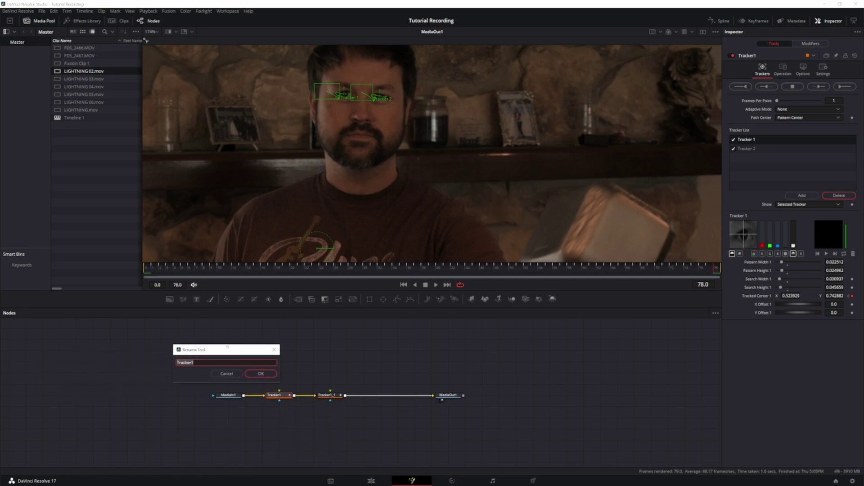
type("lefteye")
key("Return")
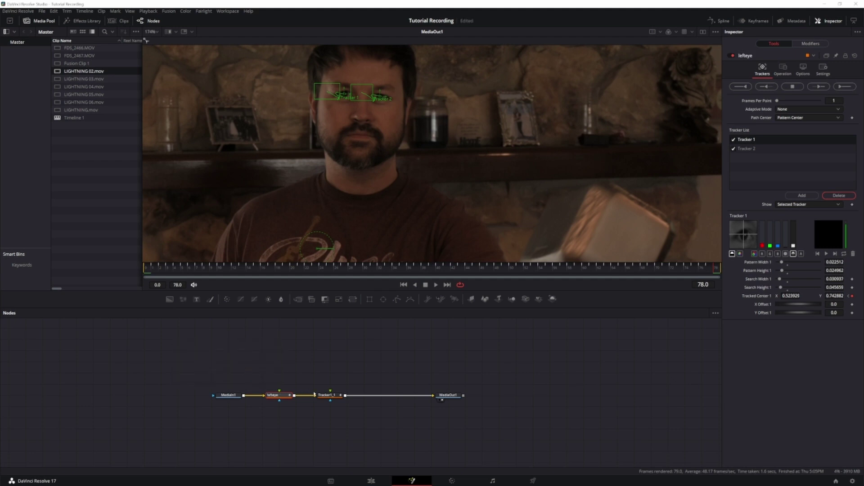
left_click(333, 396)
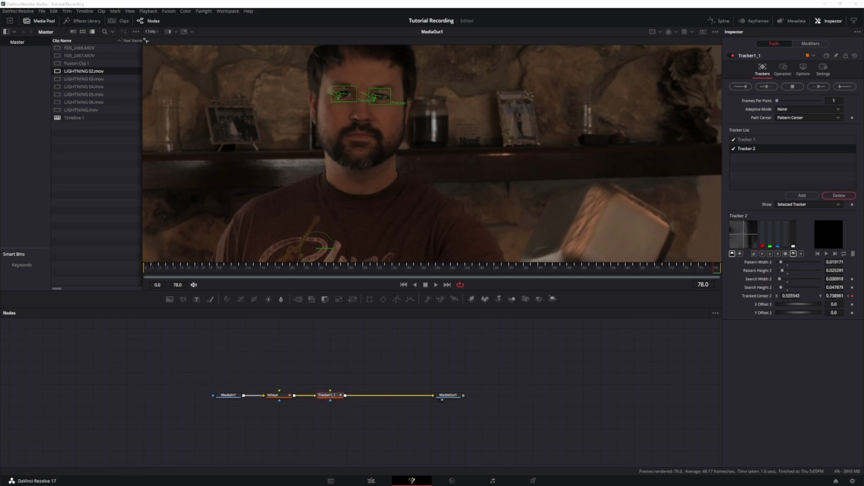
key("F2")
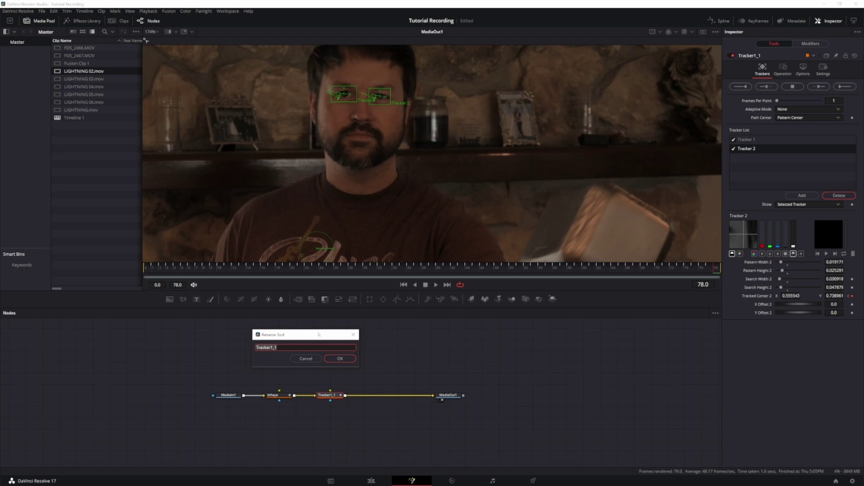
type("righteye")
key("Return")
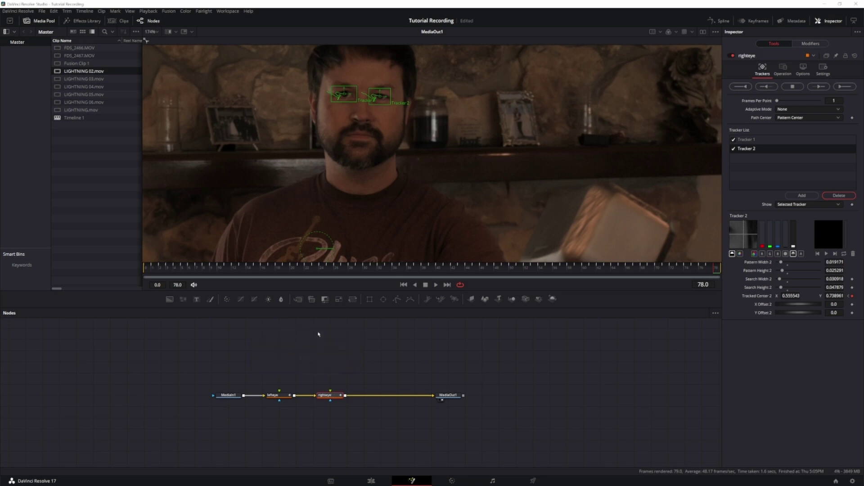
left_click_drag(291, 375, 292, 380)
Step: Add a Background1 node positioned directly above lefteye
left_click(278, 359)
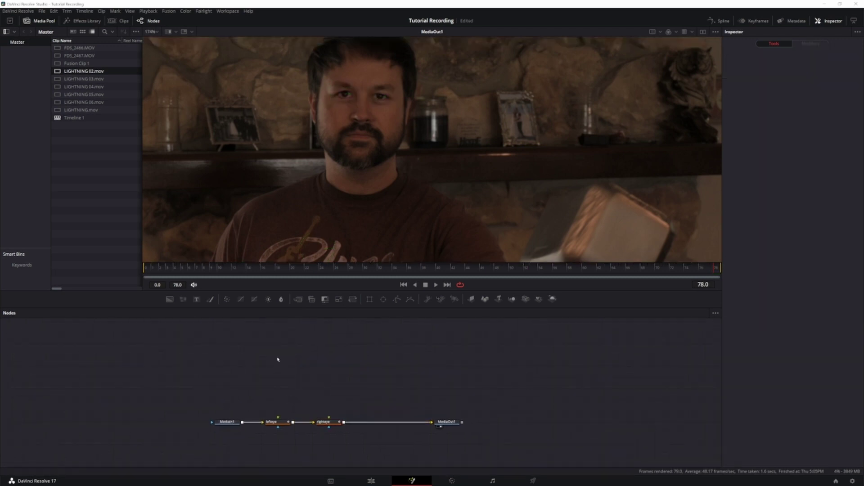
left_click(183, 299)
left_click_drag(278, 359, 278, 418)
left_click_drag(263, 355, 280, 400)
Step: Trace a closed Polygon1 mask around the eye on the left of the frame
left_click(397, 299)
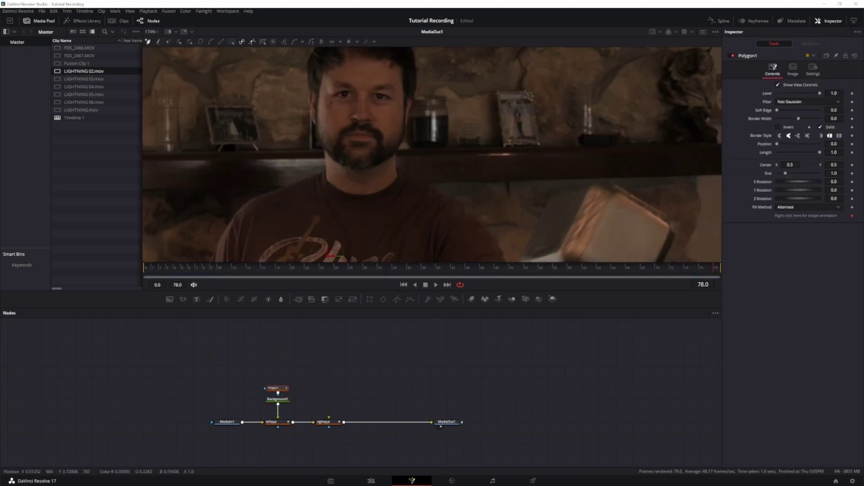
scroll(340, 91, "up", 3)
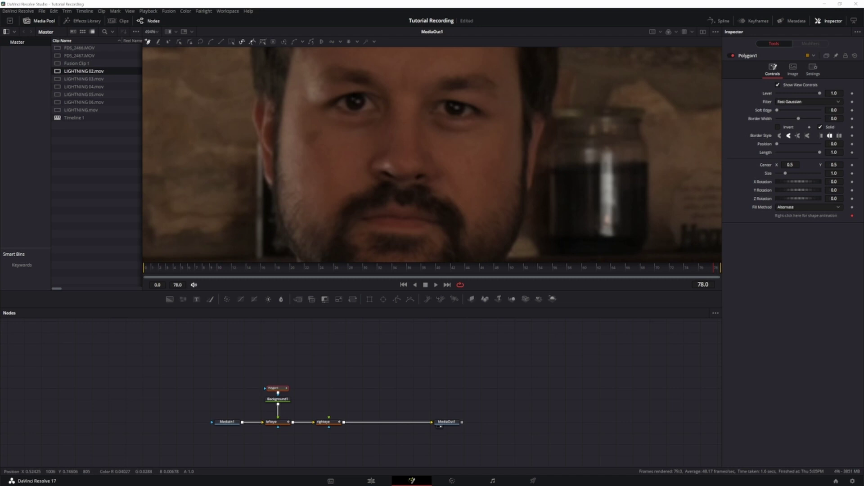
left_click(356, 96)
left_click(336, 105)
left_click(373, 104)
left_click(356, 95)
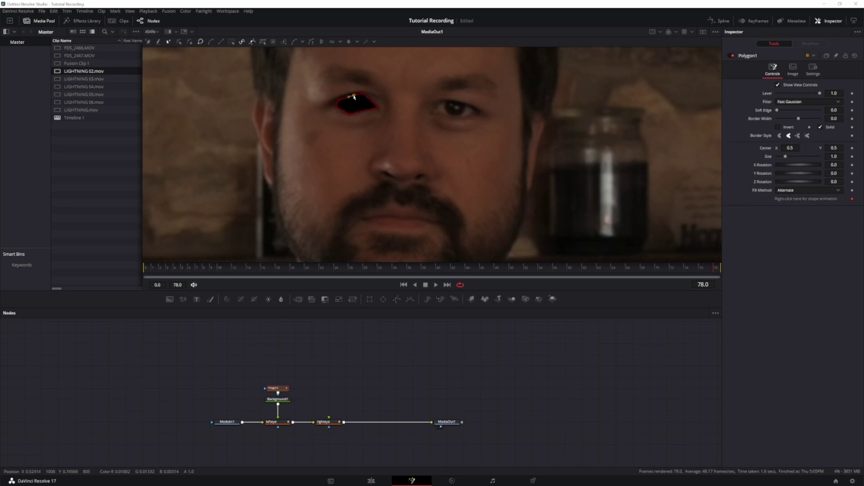
Step: Set Background1 to white, soften Polygon1's edge, and add Background2 above righteye
left_click(282, 402)
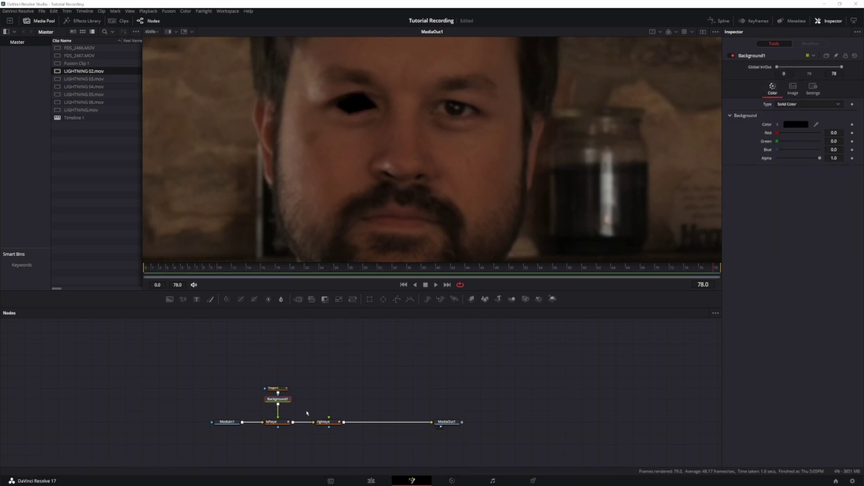
left_click(795, 124)
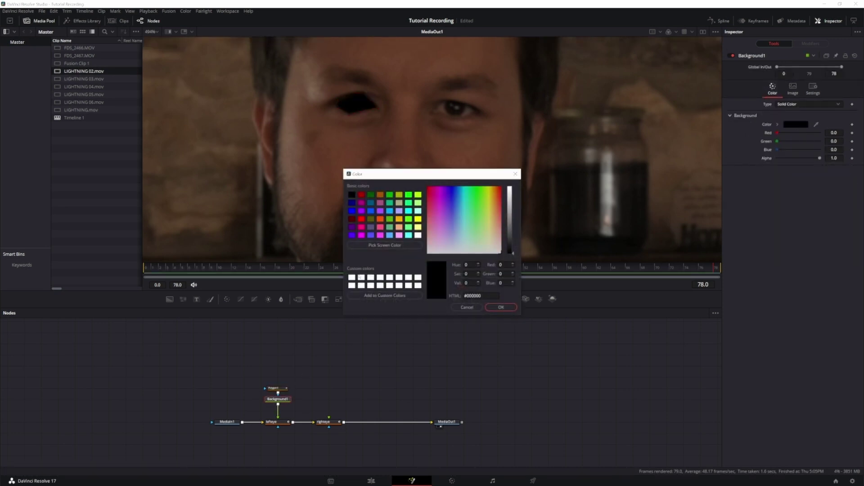
left_click(353, 279)
left_click(501, 307)
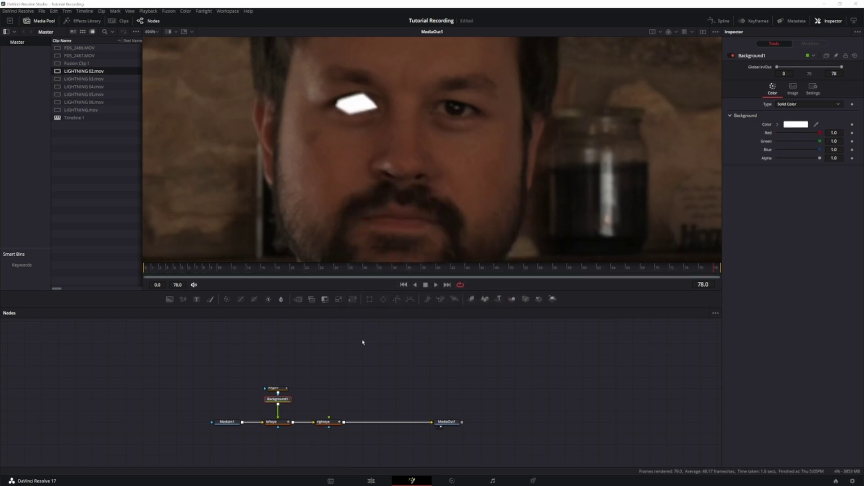
left_click(278, 388)
left_click_drag(834, 110, 837, 109)
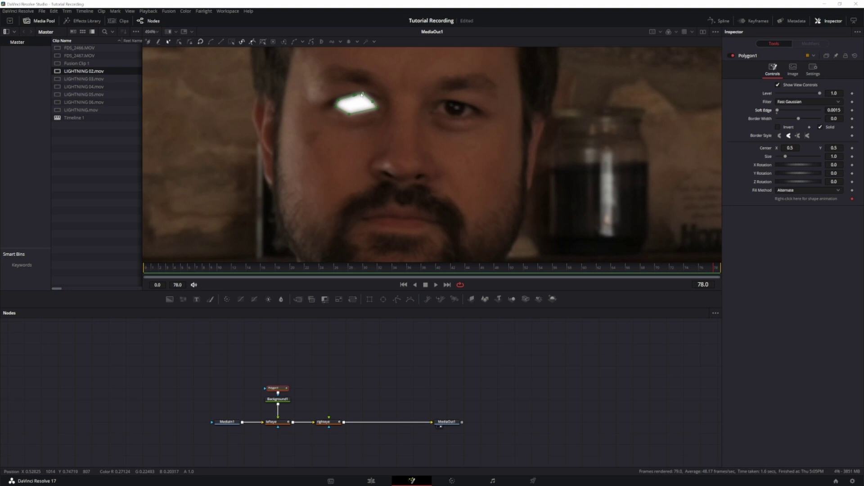
left_click(363, 94)
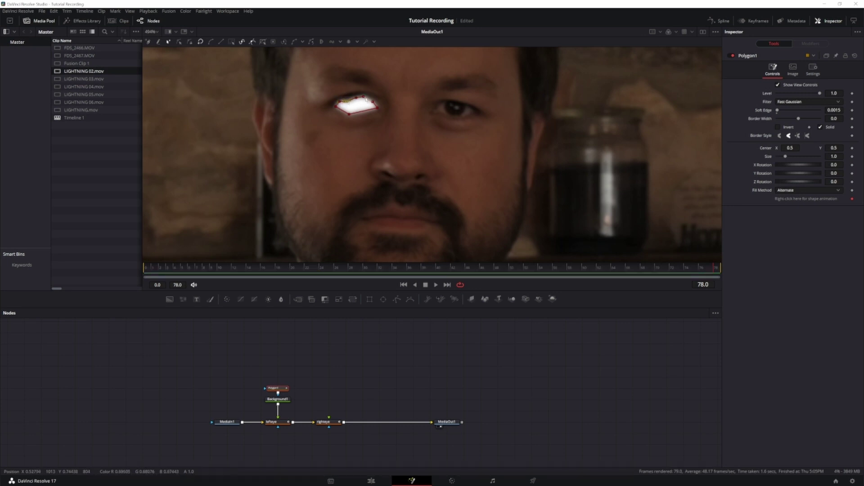
left_click(286, 373)
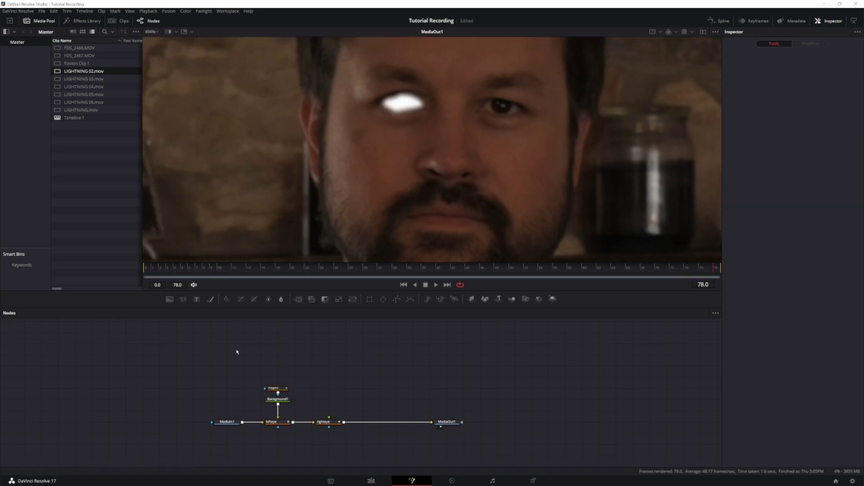
left_click_drag(170, 299, 329, 418)
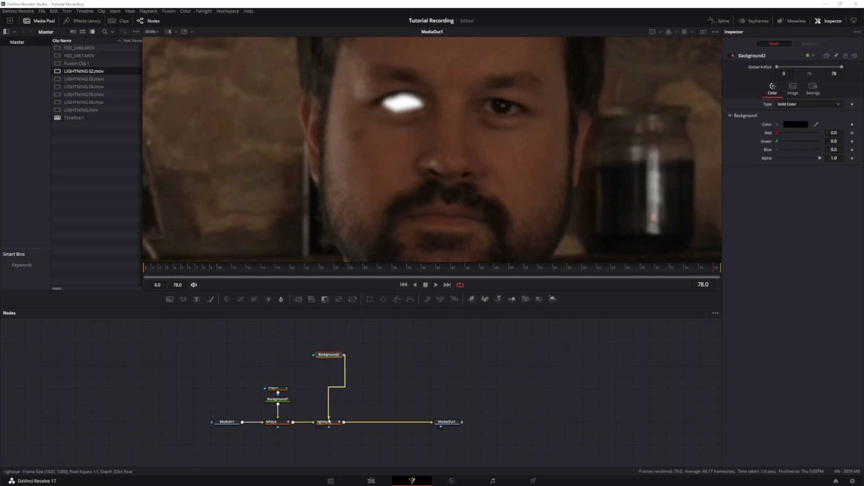
left_click_drag(328, 355, 328, 399)
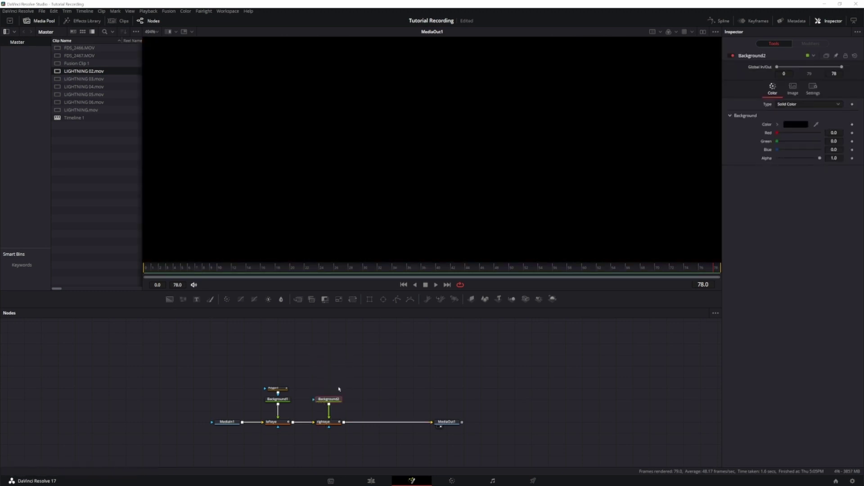
Step: Trace a Polygon2 mask around the second eye and slightly soften its edge
left_click(397, 298)
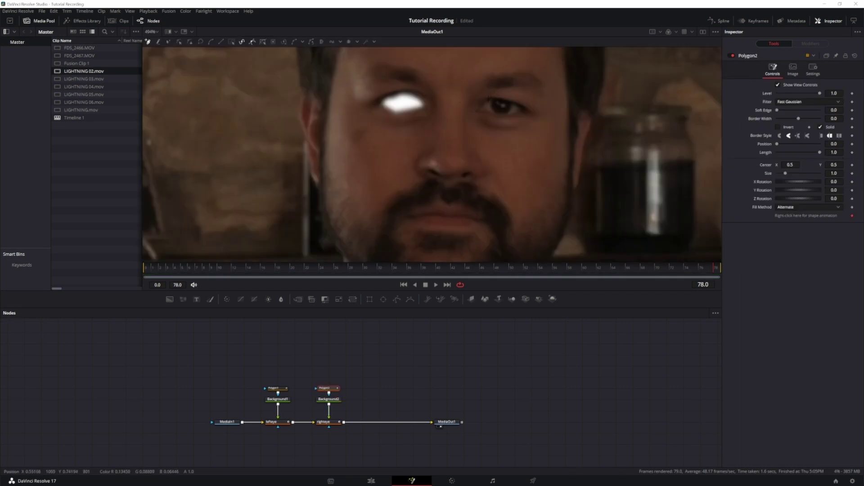
left_click(482, 108)
left_click(514, 112)
left_click(522, 108)
left_click(516, 103)
left_click(502, 102)
left_click(490, 100)
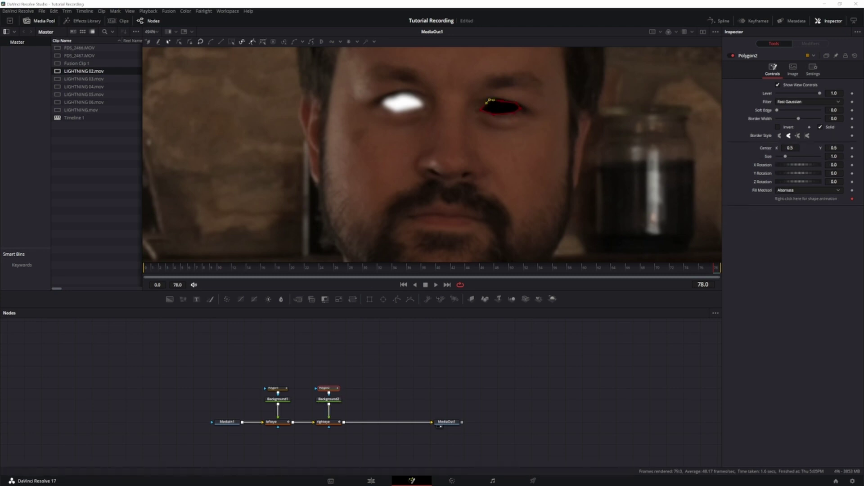
left_click_drag(776, 110, 778, 110)
Step: Set Background2's colour to white, then fit the frame and play back to review both eyes
left_click(328, 399)
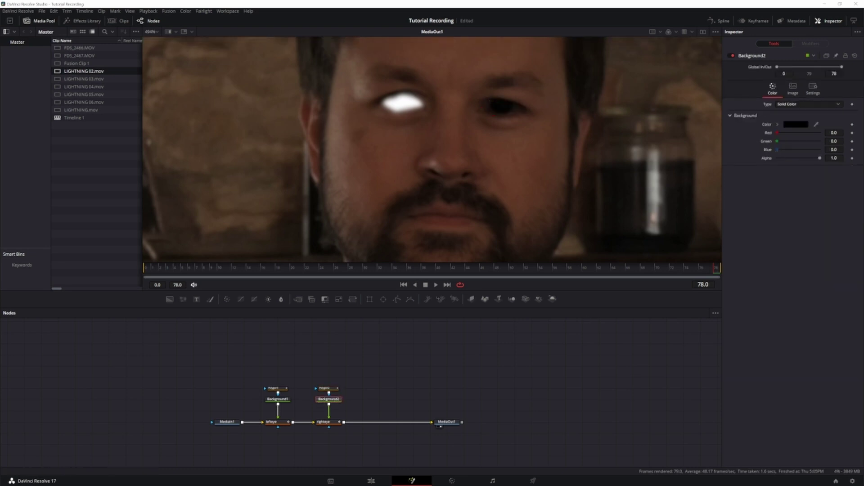
left_click(798, 125)
left_click(417, 235)
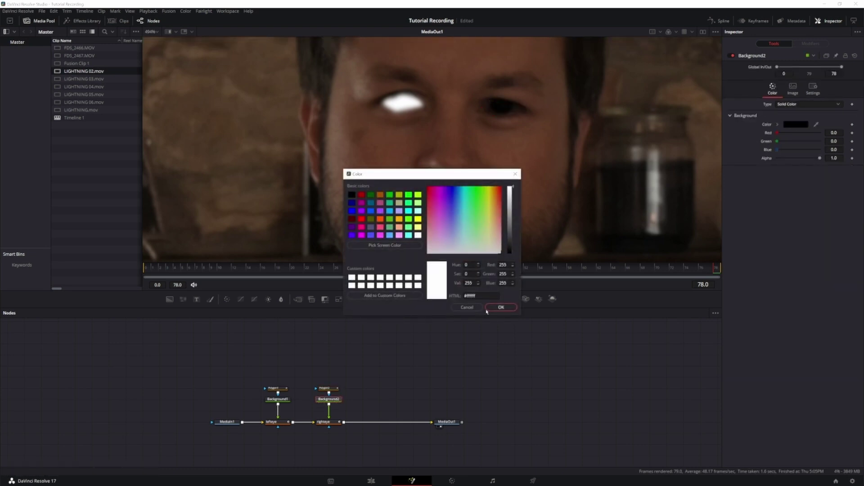
left_click(501, 307)
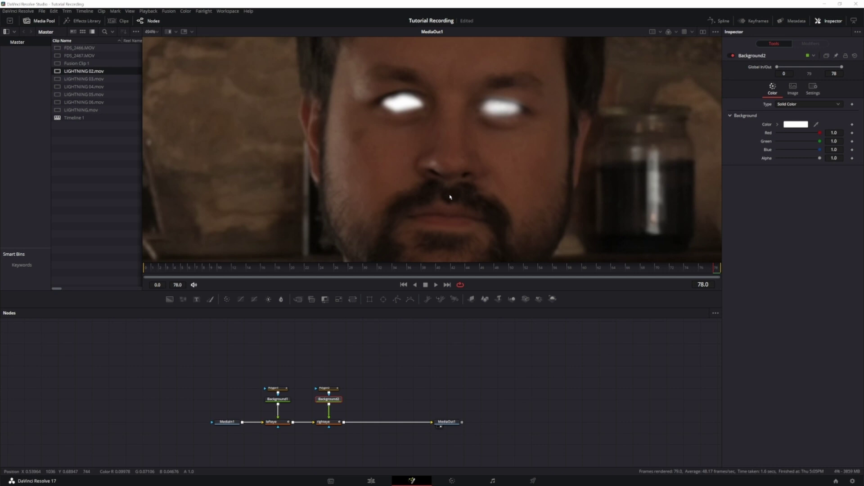
key("ctrl+f")
left_click(436, 284)
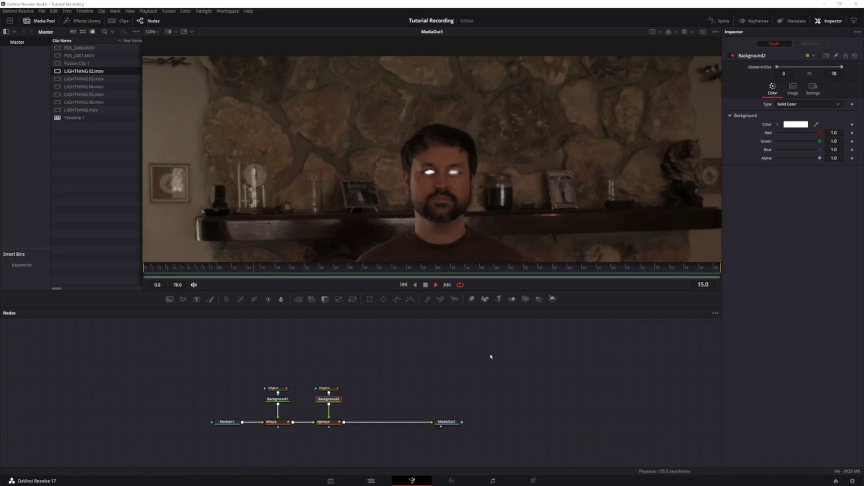
key("space")
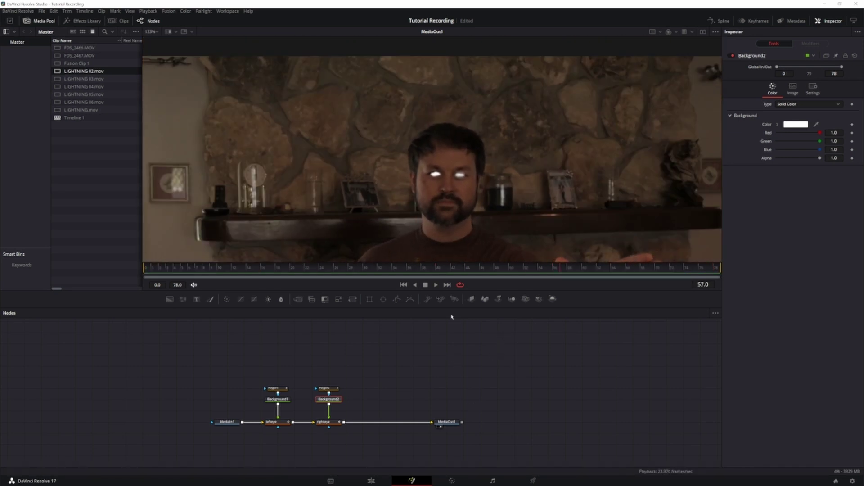
Step: Move the mask nodes up and insert a SoftGlow1 node between Background1 and lefteye
left_click_drag(257, 351, 376, 408)
left_click_drag(278, 399, 277, 376)
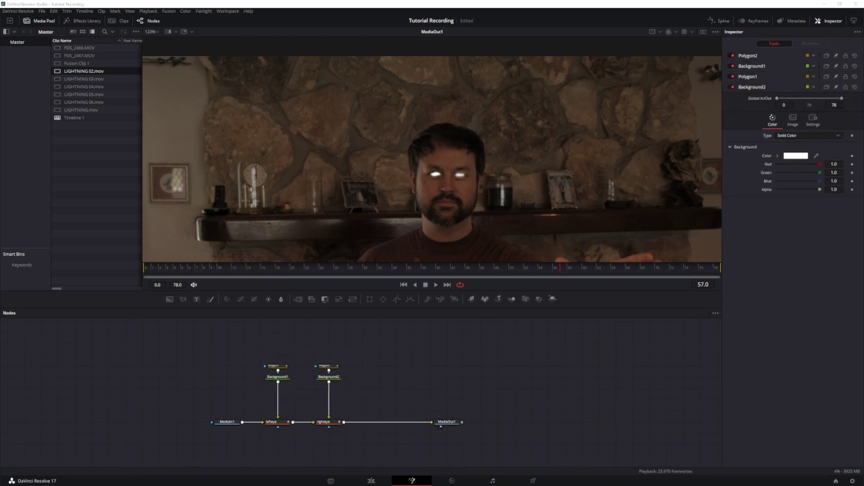
key("shift+space")
type("tracker")
key("BackSpace")
key("BackSpace")
key("BackSpace")
key("BackSpace")
key("BackSpace")
key("BackSpace")
key("BackSpace")
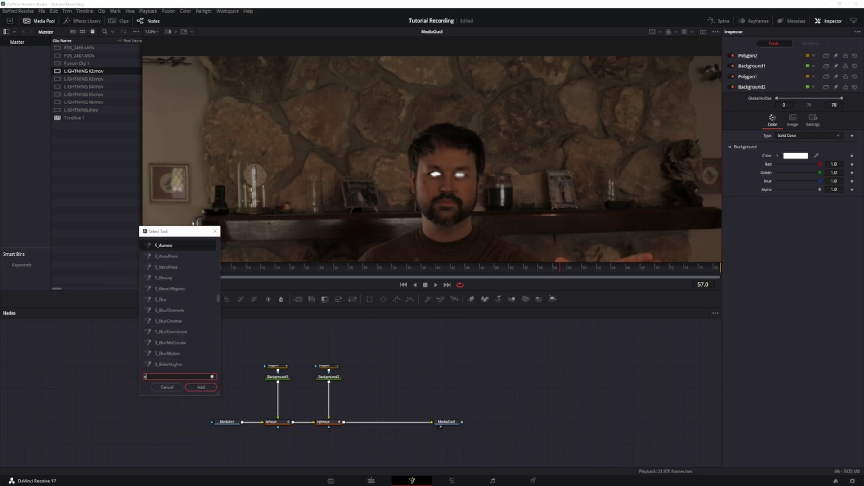
type("soft")
key("Return")
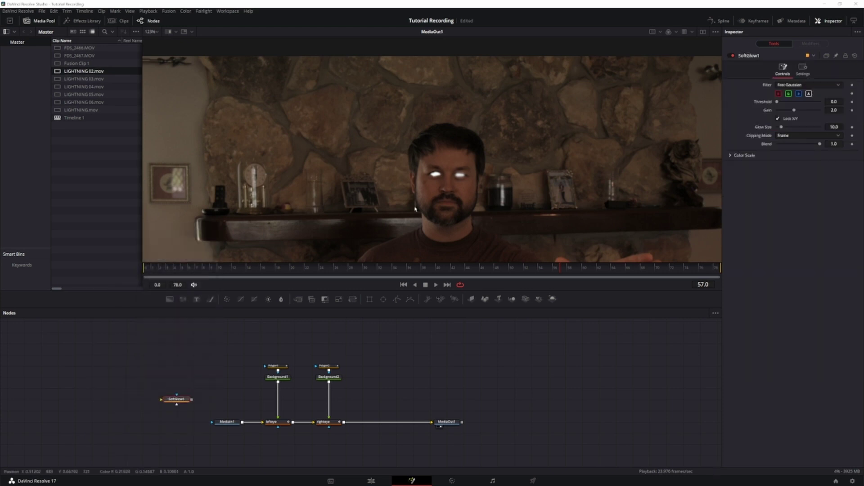
left_click_drag(180, 400, 282, 400)
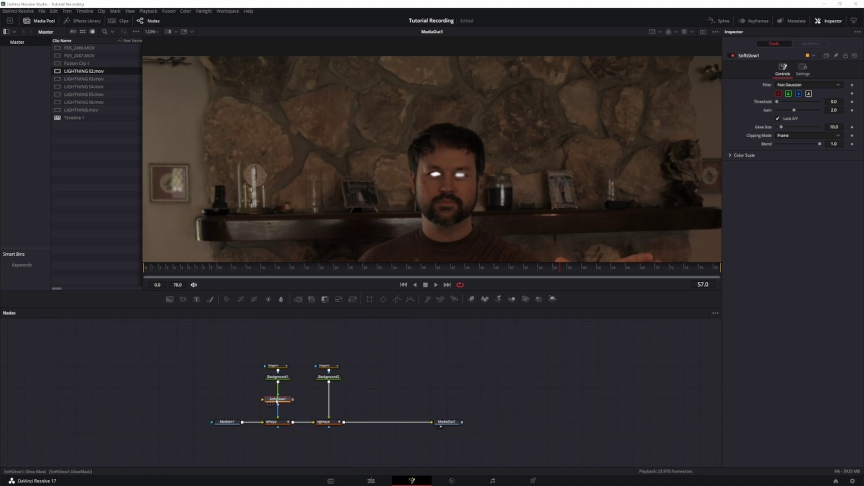
Step: Paste a matching soft glow after Background2 and move Background2 below Polygon2
left_click(329, 379)
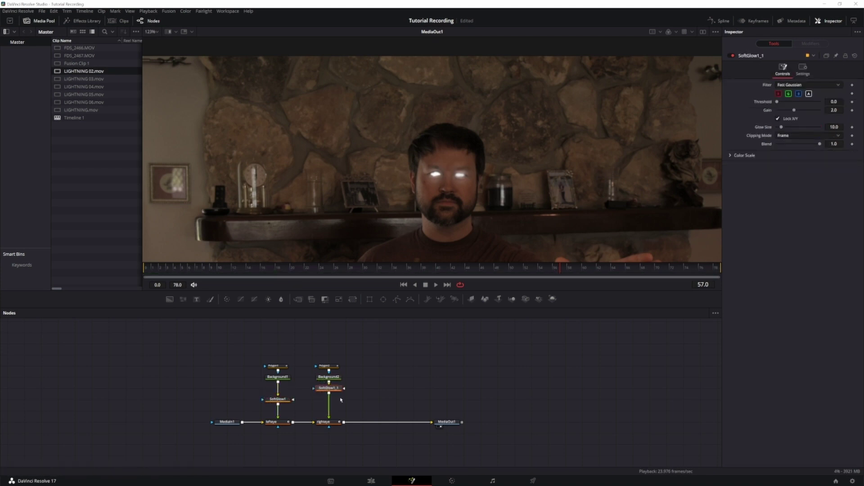
key("ctrl+v")
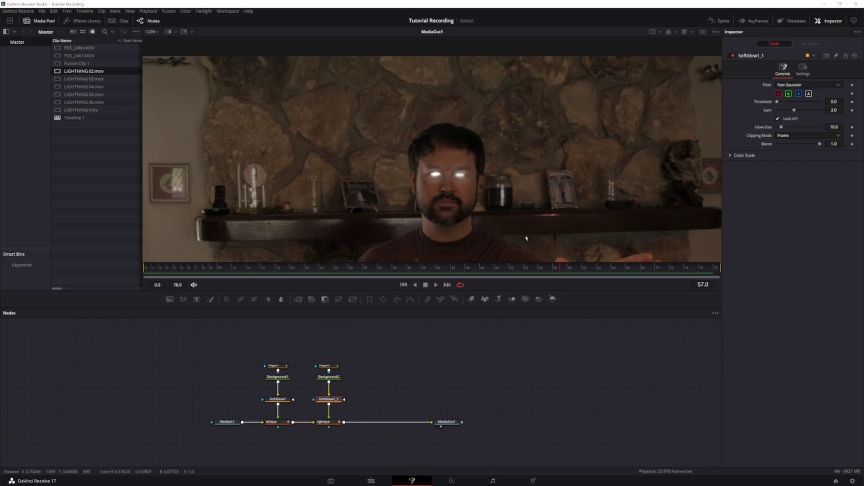
left_click(279, 377)
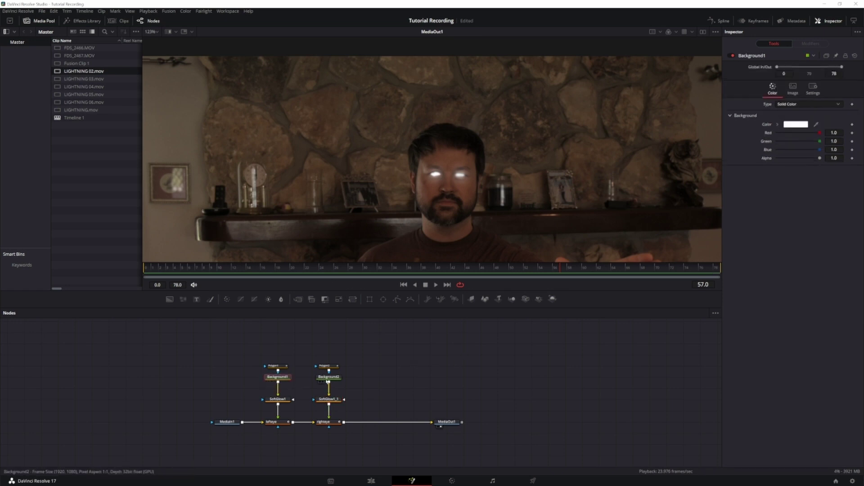
left_click_drag(324, 374, 334, 383)
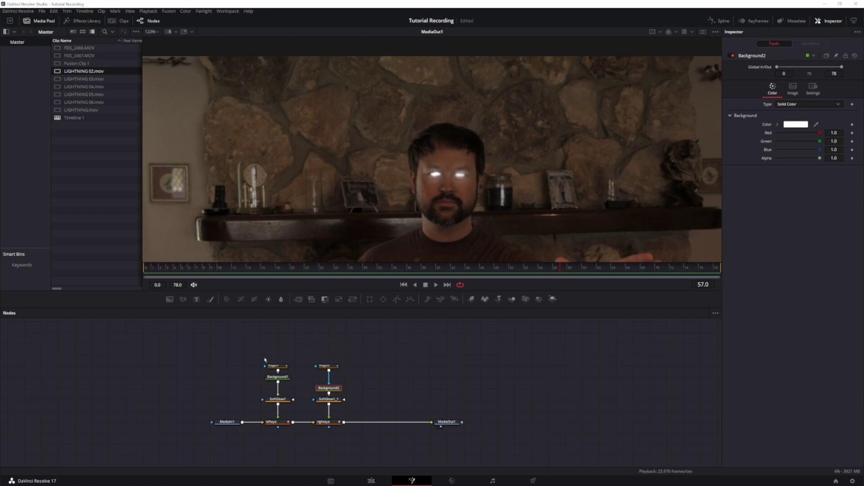
Step: Move both polygon nodes higher and scrub the playhead to around frame 18
left_click_drag(264, 360, 340, 370)
left_click_drag(328, 366, 329, 355)
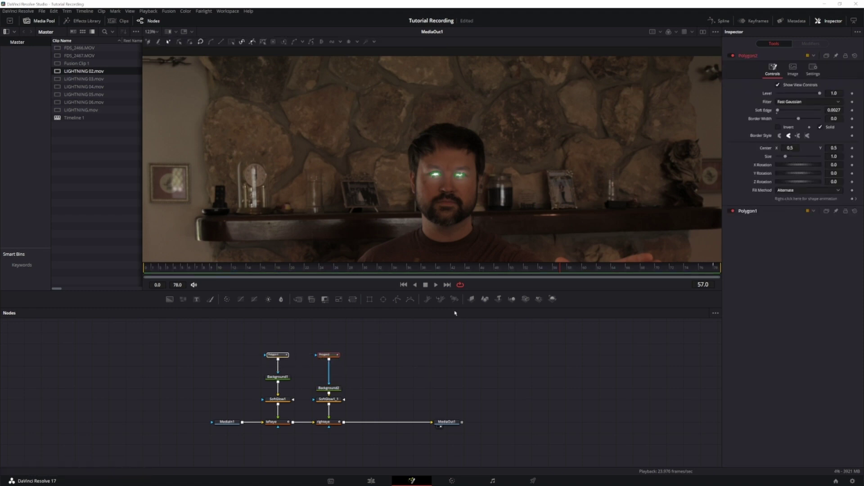
left_click(467, 347)
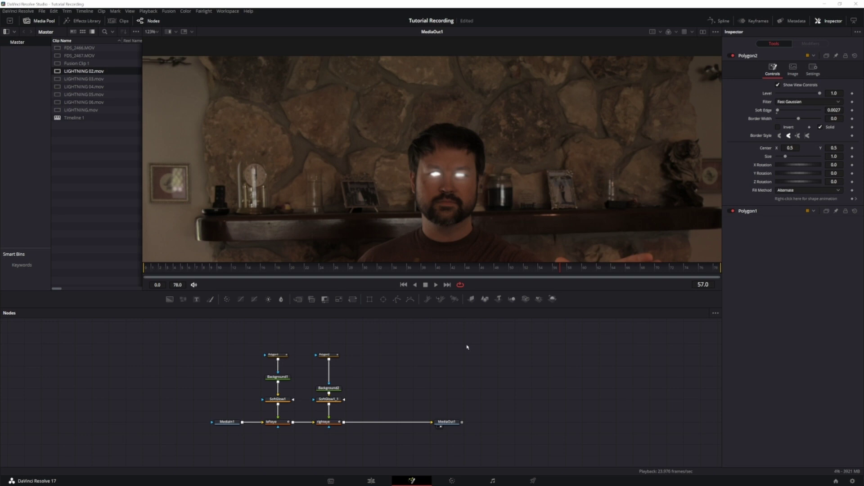
left_click_drag(561, 272, 238, 283)
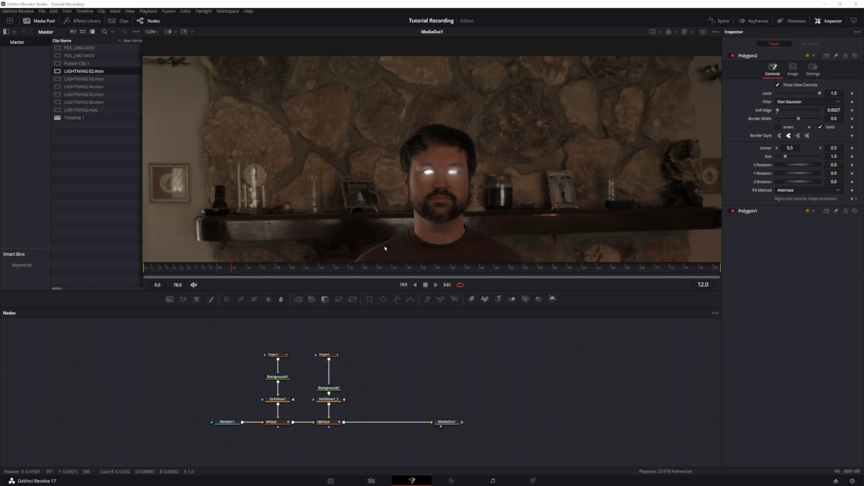
scroll(506, 194, "down", 4)
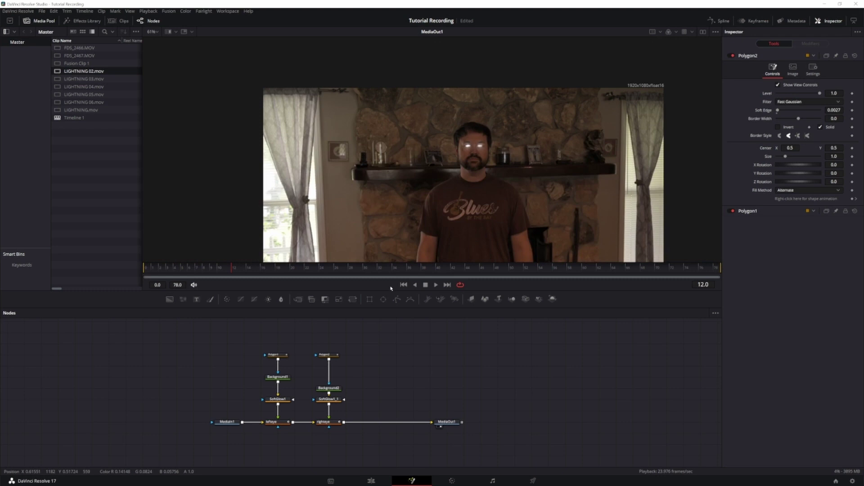
left_click(225, 276)
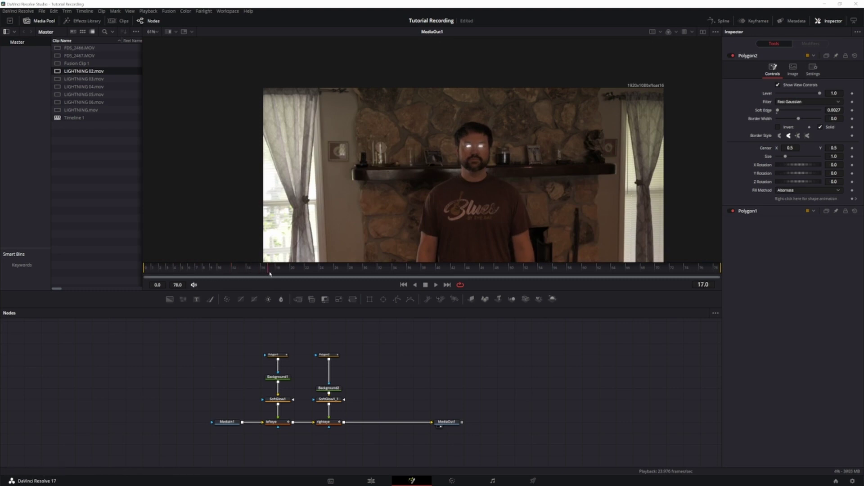
left_click_drag(226, 276, 282, 276)
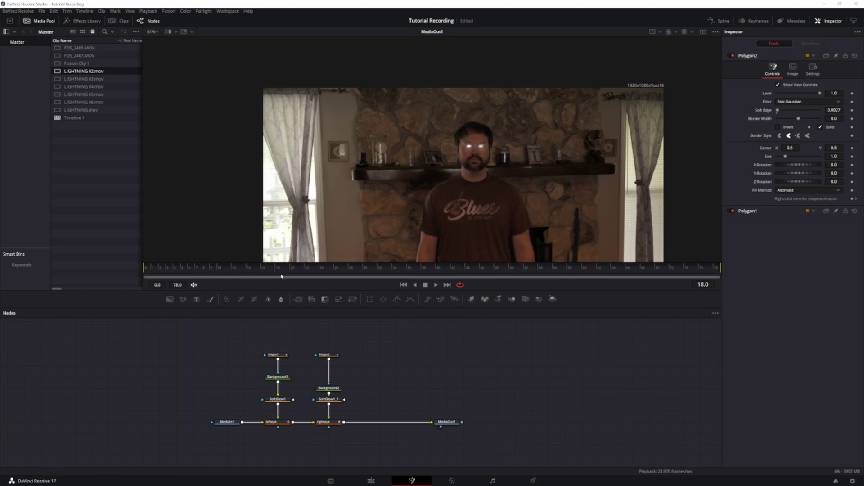
Step: Keyframe Level on Polygon2 and Polygon1, lowered to 0.0 near frame 14, then preview the fade
left_click(275, 354)
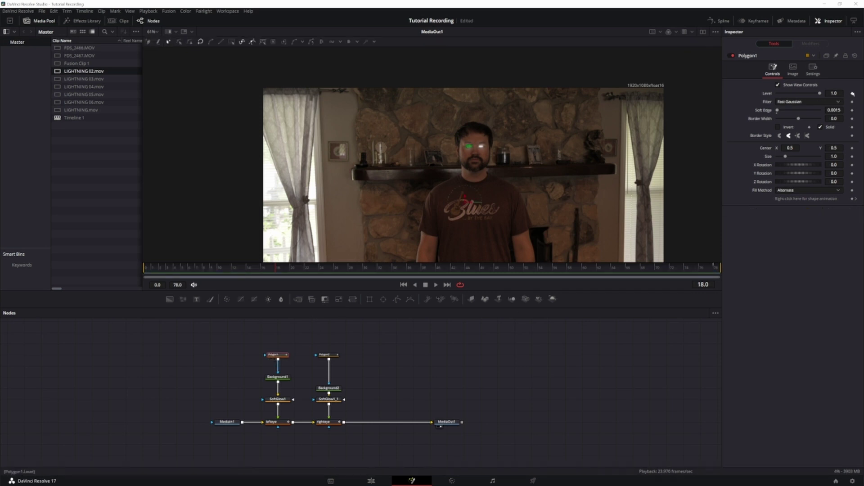
left_click(324, 355)
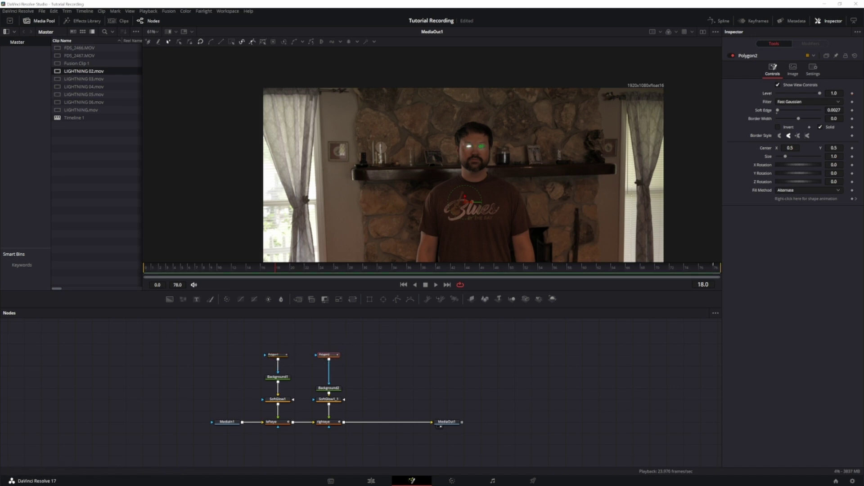
left_click(272, 268)
left_click(255, 269)
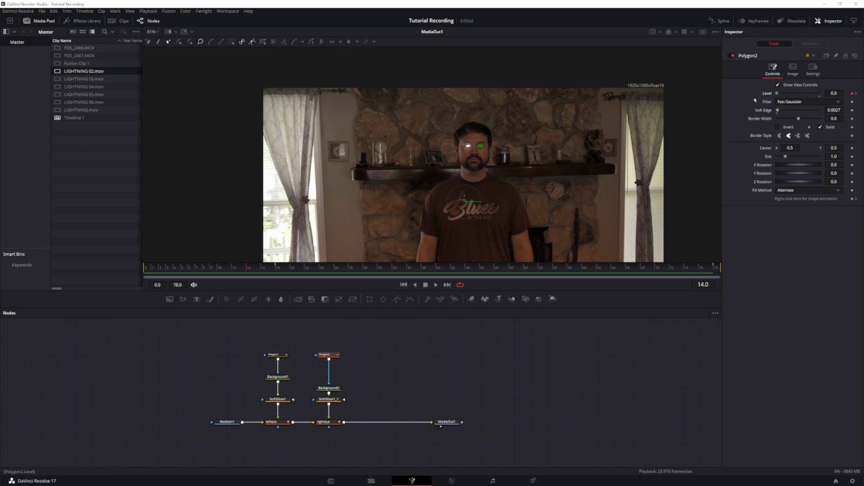
left_click(273, 355)
left_click_drag(820, 93, 809, 93)
key("space")
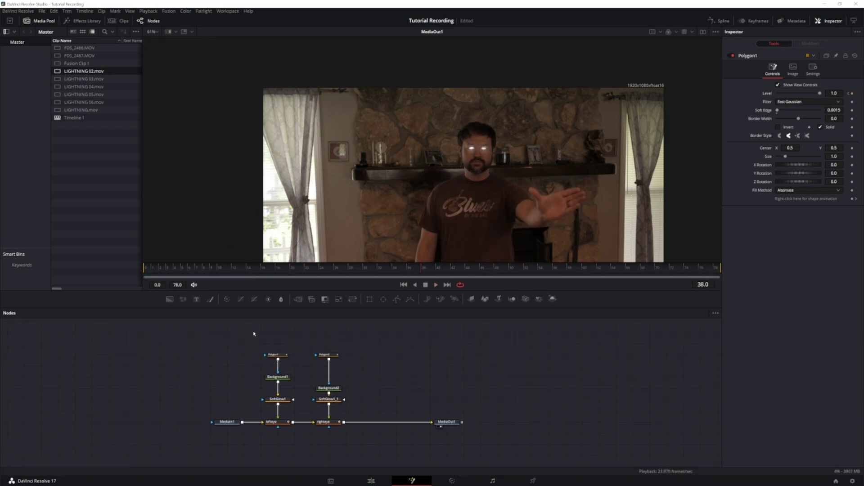
Step: Group the eight eye-glow nodes with Ctrl+G and name the group 'eyes'
left_click_drag(254, 334, 353, 436)
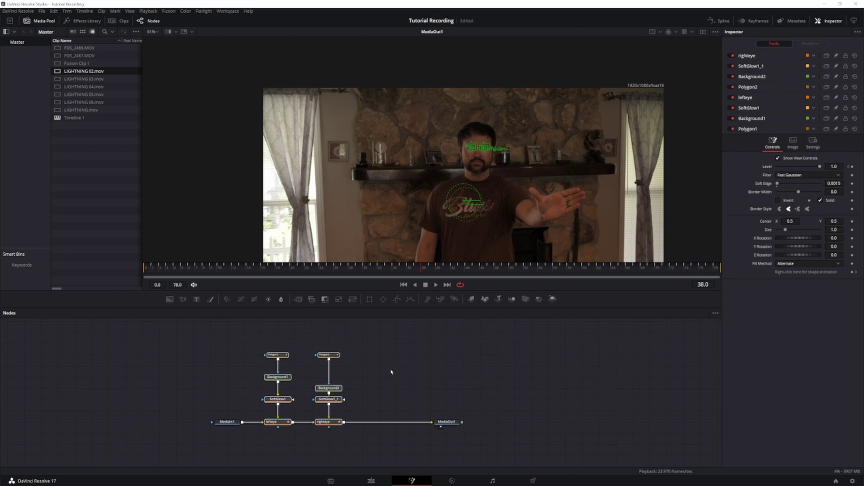
key("ctrl+g")
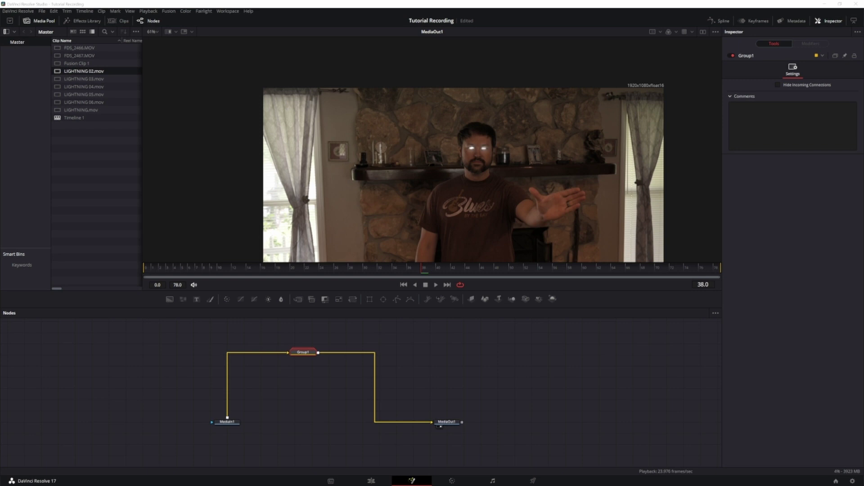
key("F2")
type("eyes")
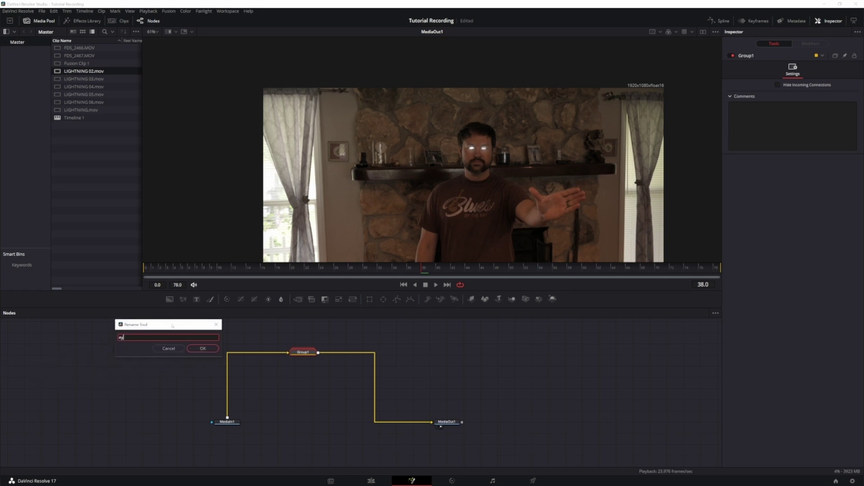
key("Return")
Step: Place the eyes group inline between MediaIn1 and MediaOut1 and straighten the flow
left_click_drag(304, 352, 126, 410)
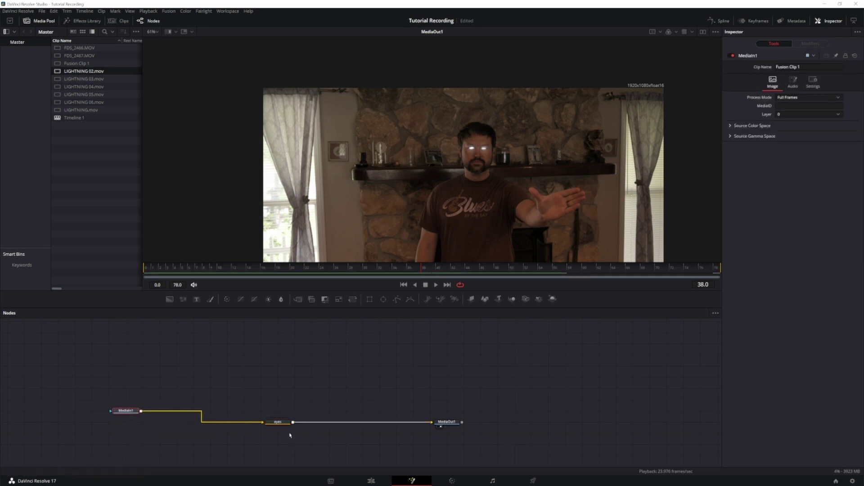
left_click_drag(276, 423, 190, 411)
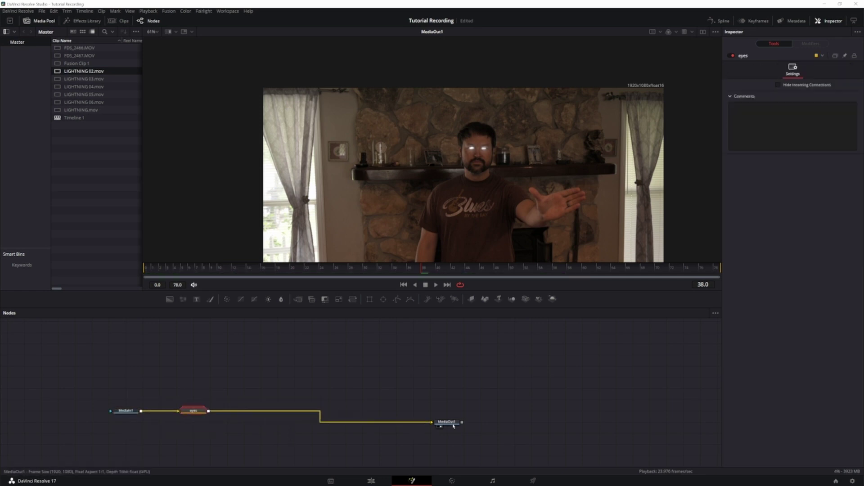
left_click_drag(454, 424, 620, 415)
scroll(314, 345, "up", 1)
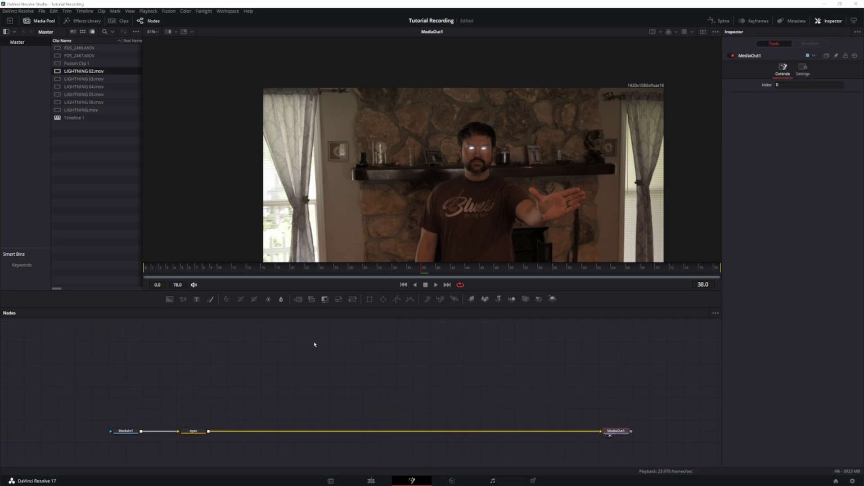
Step: At about frame 20, add LIGHTNING 04.mov as MediaIn2 and merge it onto the main line as Merge1
left_click(330, 349)
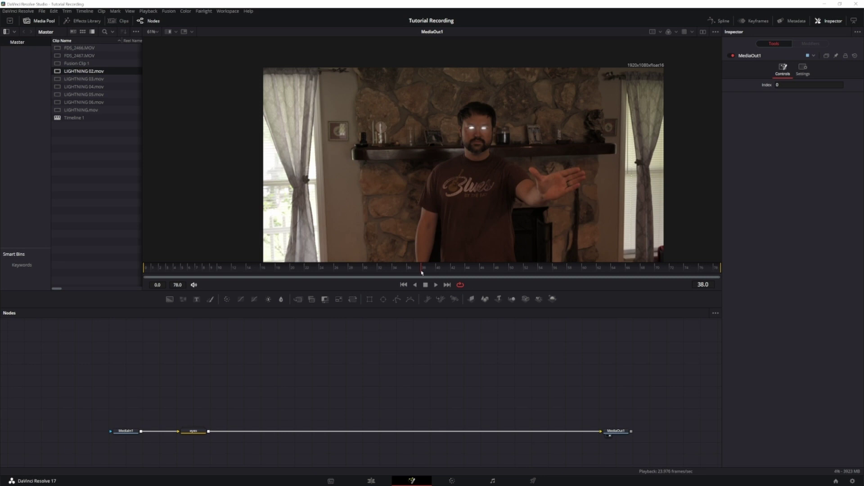
left_click_drag(422, 272, 283, 279)
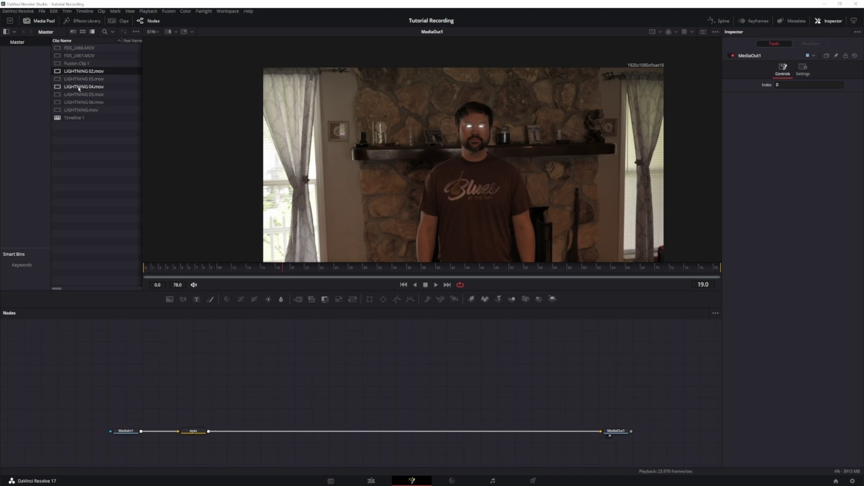
left_click_drag(79, 88, 209, 433)
left_click_drag(276, 353, 210, 433)
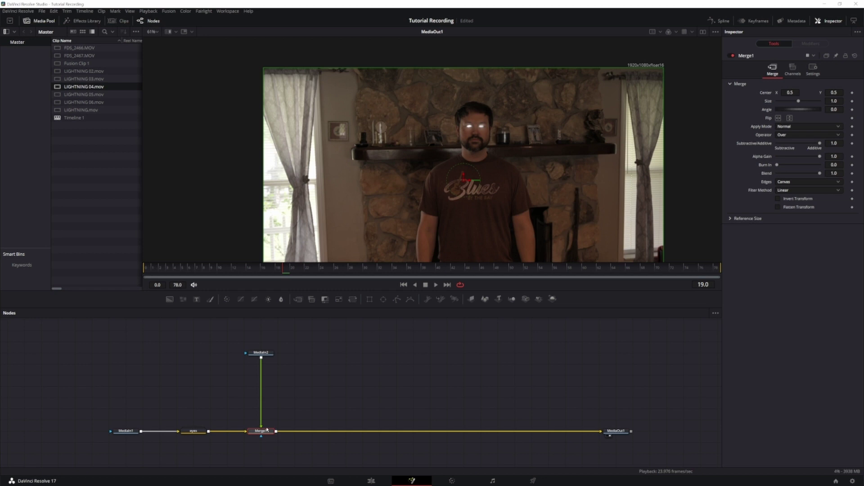
left_click(266, 353)
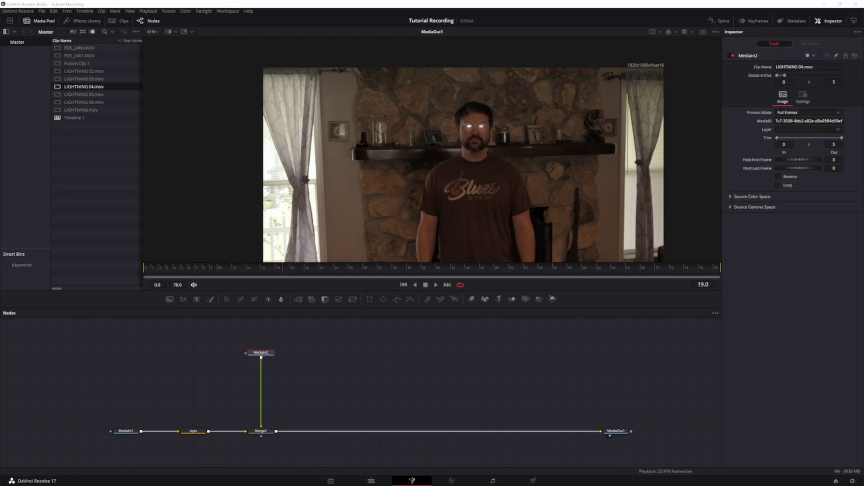
Step: Add a Transform node (searched as 'xf') right after the lightning clip MediaIn2
key("shift+space")
type("soft")
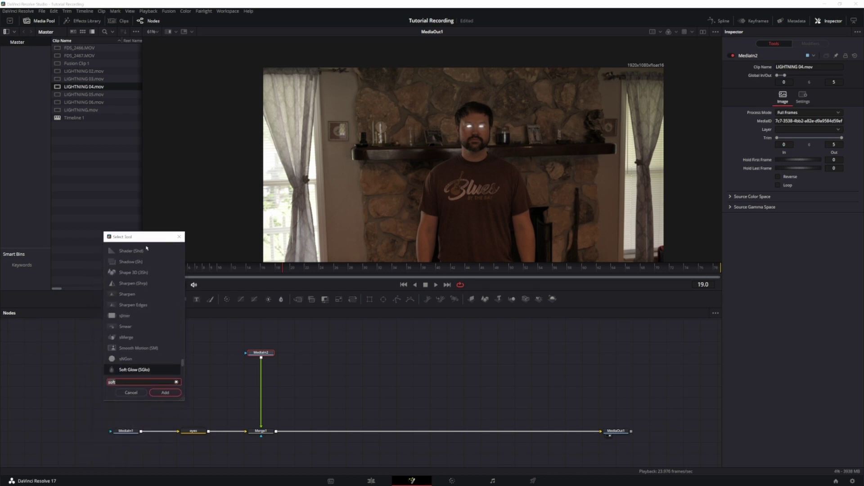
key("BackSpace")
key("BackSpace")
key("BackSpace")
key("BackSpace")
type("xf")
key("Return")
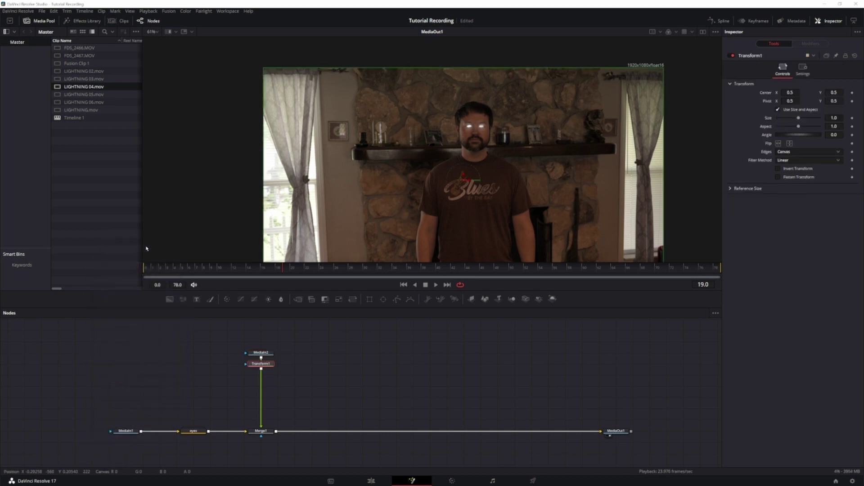
mouse_move(272, 384)
left_mouse_down()
mouse_move(272, 405)
mouse_move(271, 383)
left_mouse_up()
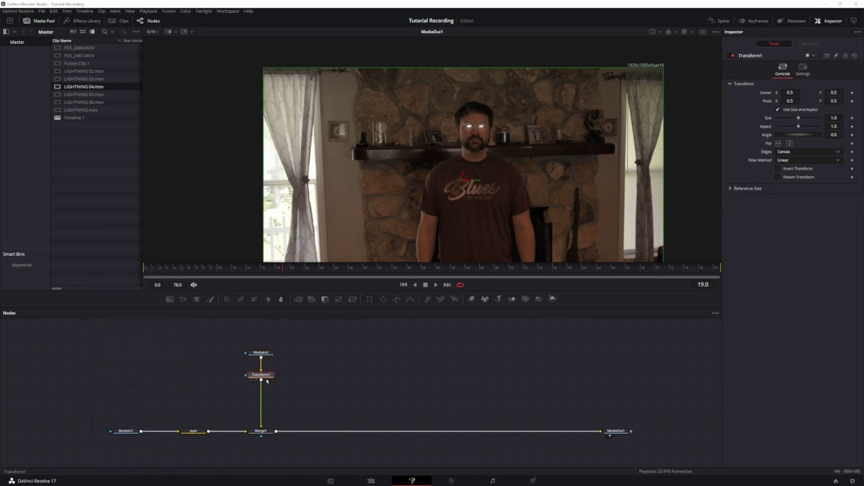
Step: Set MediaIn2's Hold First Frame to 19
left_click(269, 352)
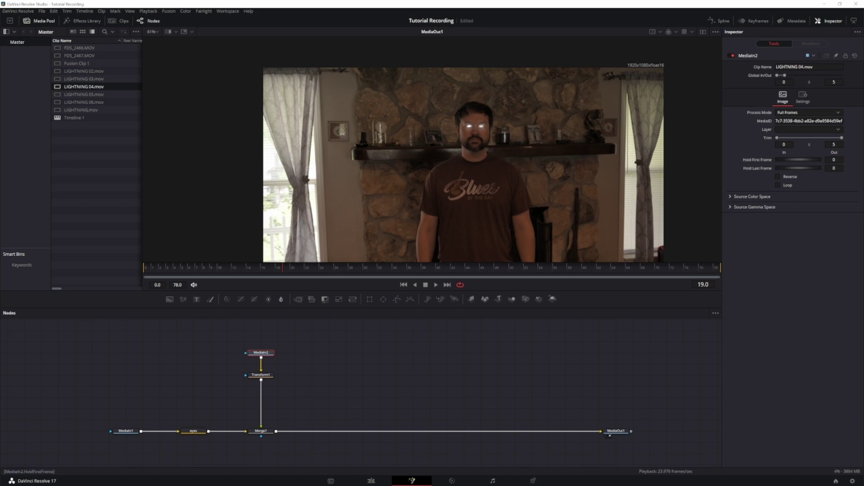
left_click(834, 160)
key("Tab")
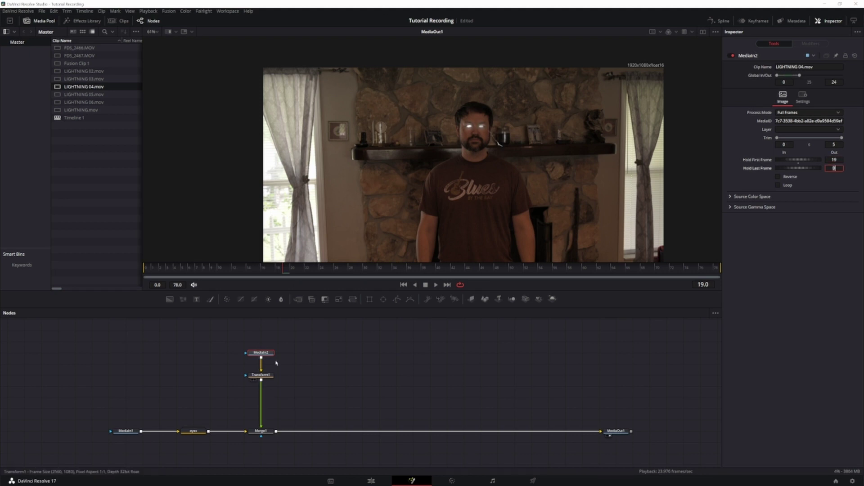
Step: Give Transform1 Size 0.505 and Angle 38.83, centering the lightning near the man's shoulder at frame 21
left_click(268, 374)
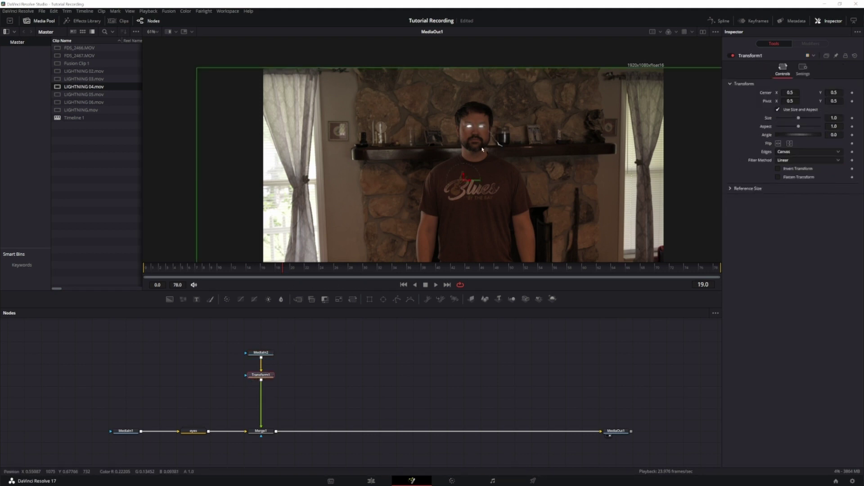
left_click_drag(461, 188, 459, 198)
left_click(297, 268)
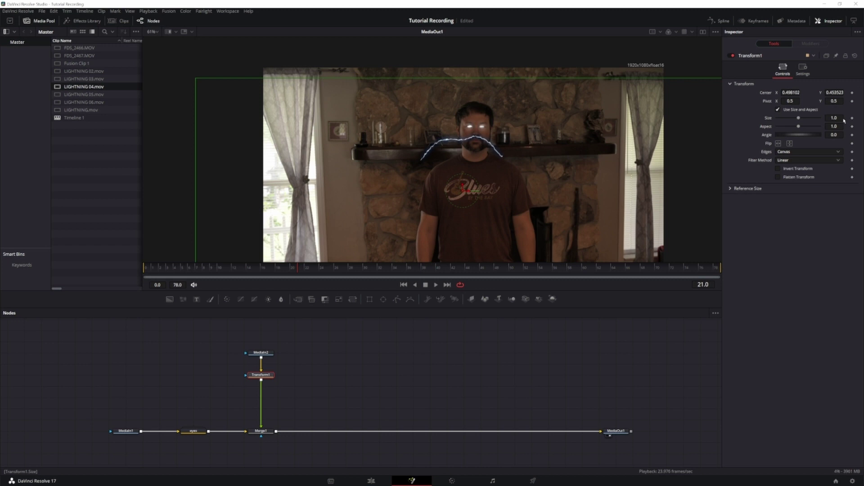
left_click_drag(798, 117, 787, 117)
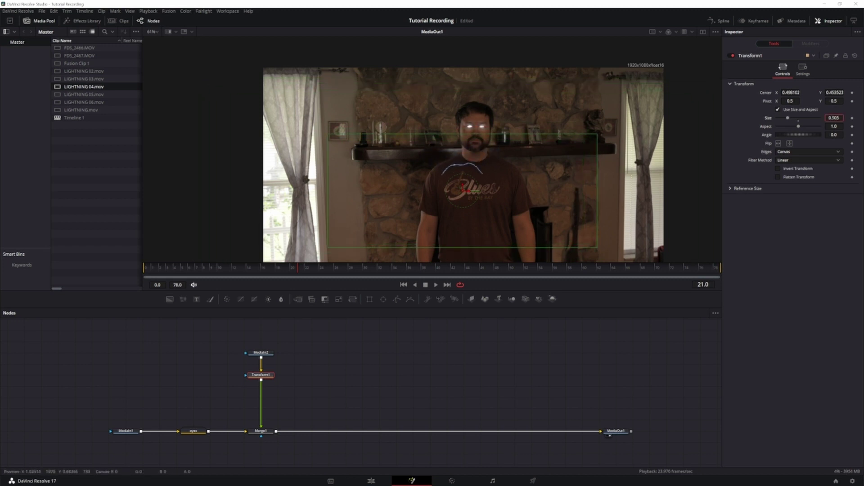
left_click_drag(475, 205, 459, 181)
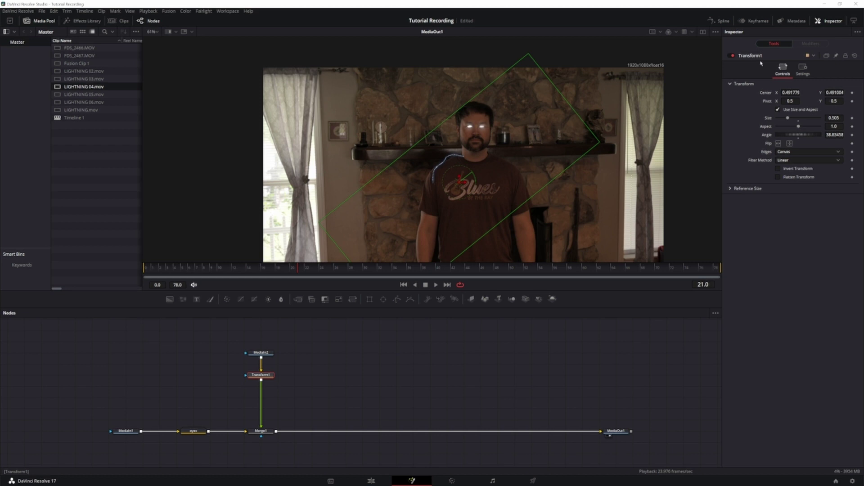
left_click_drag(461, 181, 459, 183)
left_click_drag(266, 374, 266, 397)
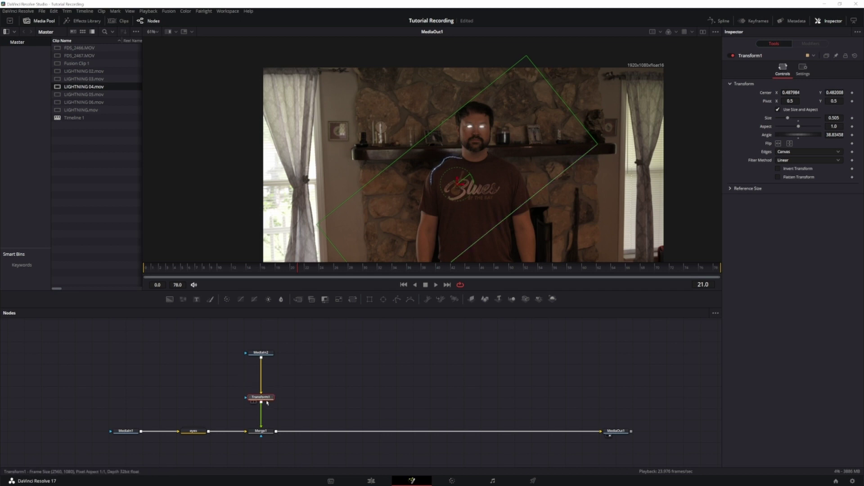
left_click(266, 350)
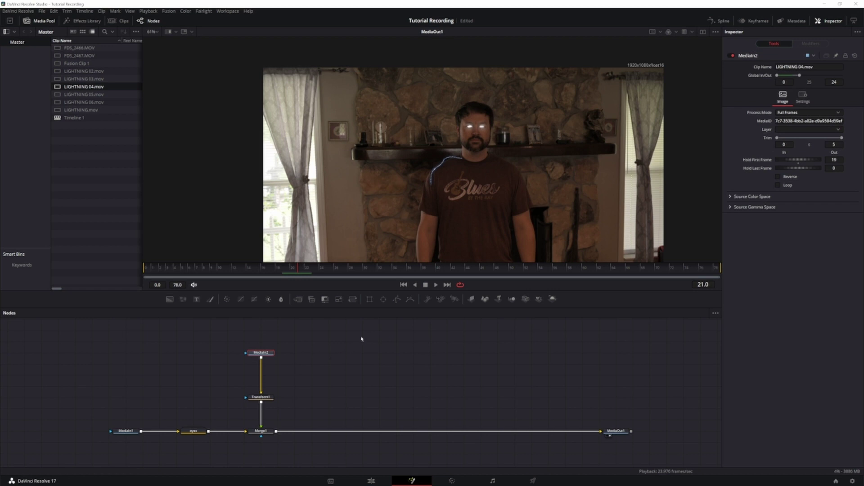
Step: Add a Color Corrector and then a Soft Glow after the lightning clip
key("shift+space")
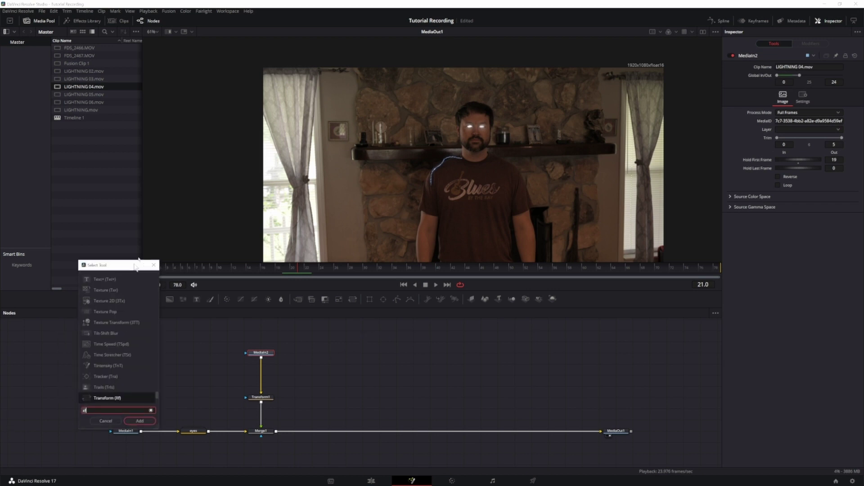
type("color")
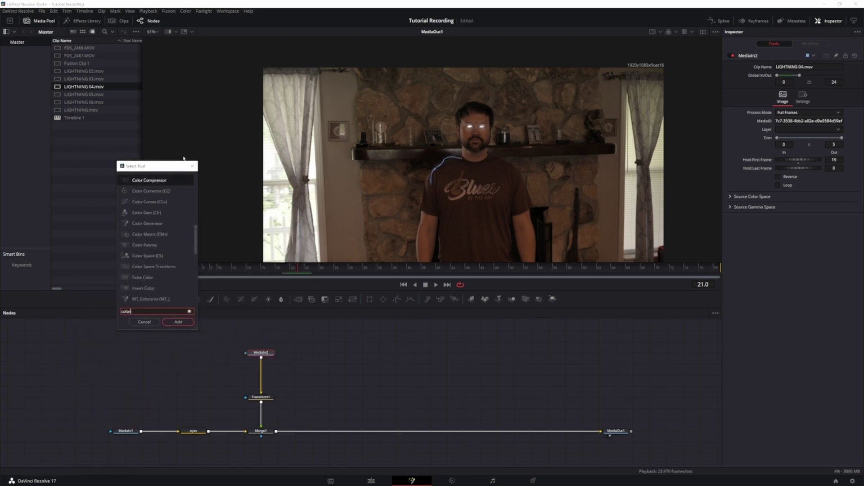
key("Down")
key("Return")
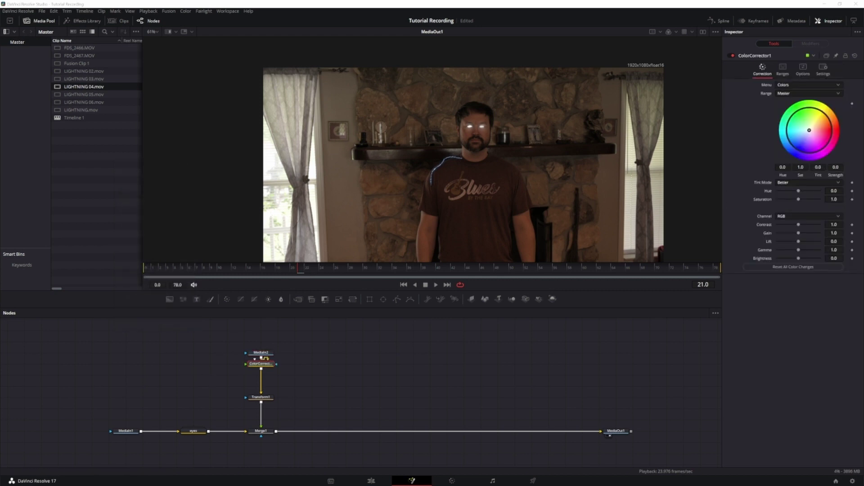
key("shift+space")
left_click_drag(145, 228, 145, 220)
type("soft")
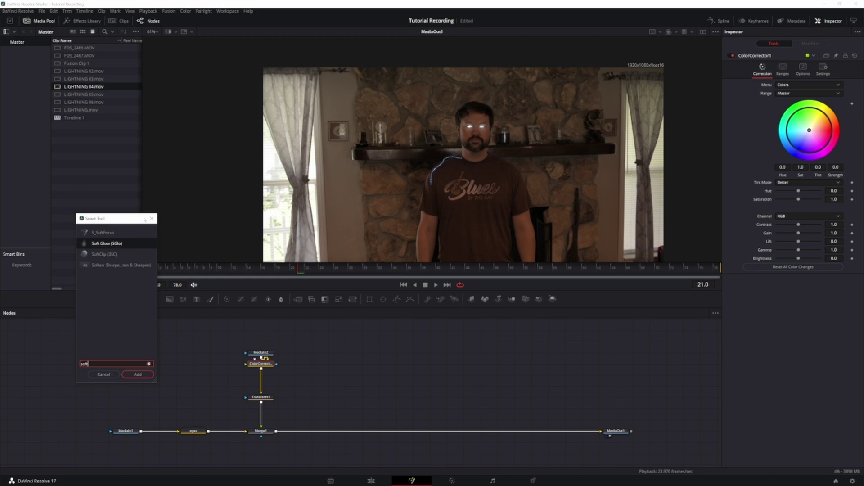
key("Return")
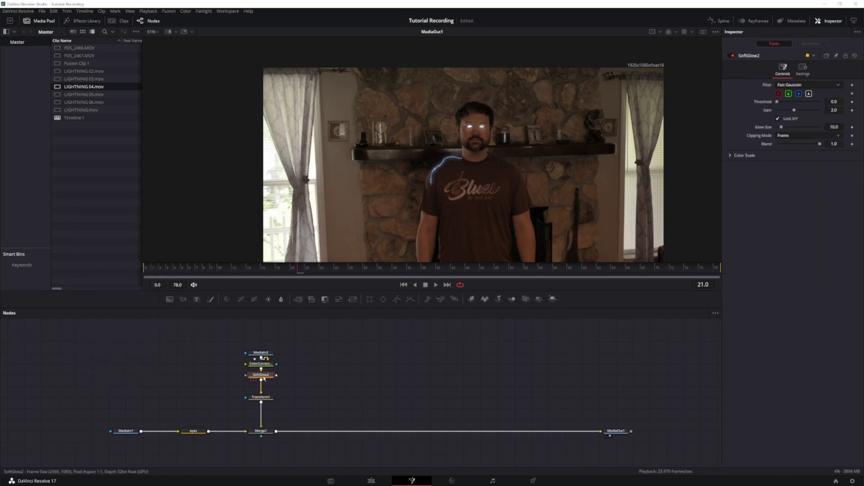
Step: Tint the lightning toward purple in ColorCorrector1 and lower SoftGlow2's Glow Size to 1.6
left_click_drag(261, 397, 261, 409)
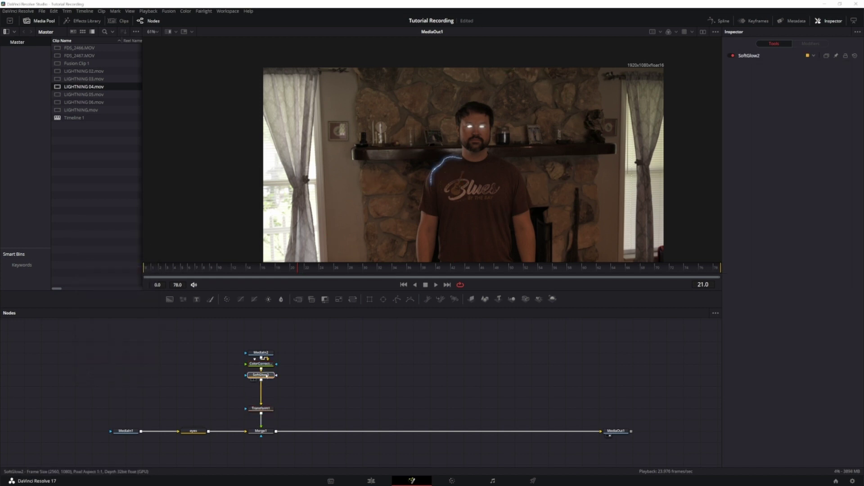
mouse_move(261, 375)
left_mouse_down()
mouse_move(261, 386)
mouse_move(269, 375)
left_mouse_up()
left_click(269, 375)
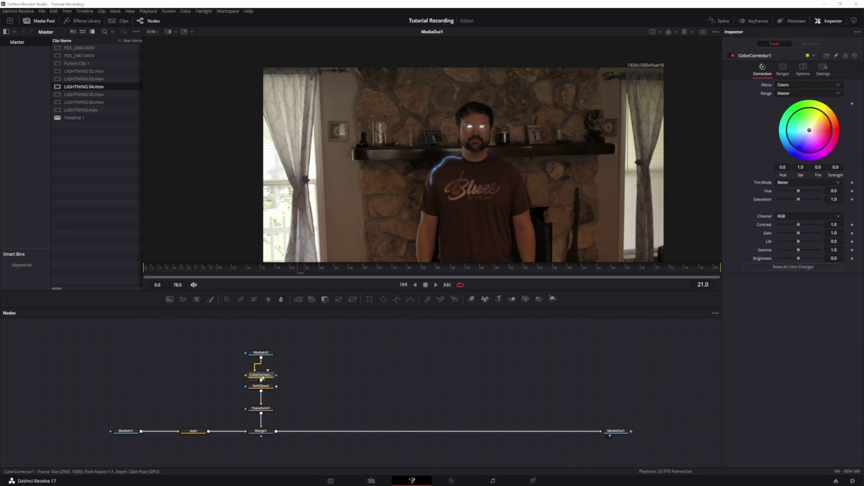
left_click(263, 386)
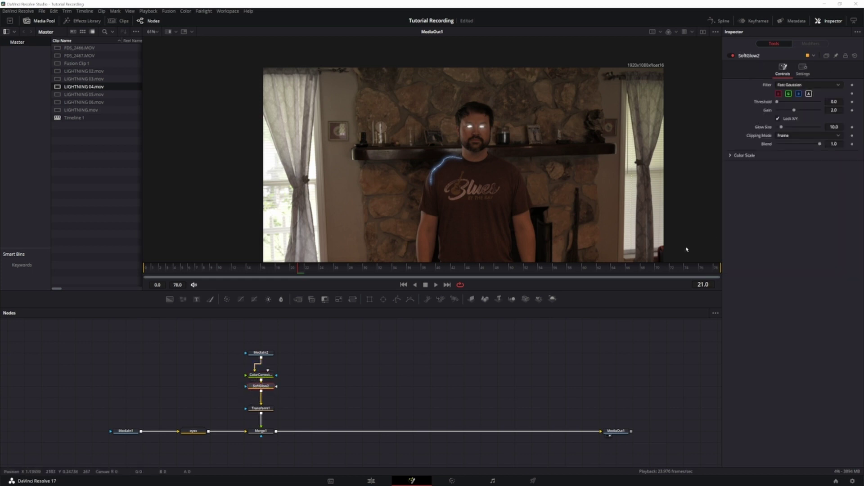
left_click(270, 375)
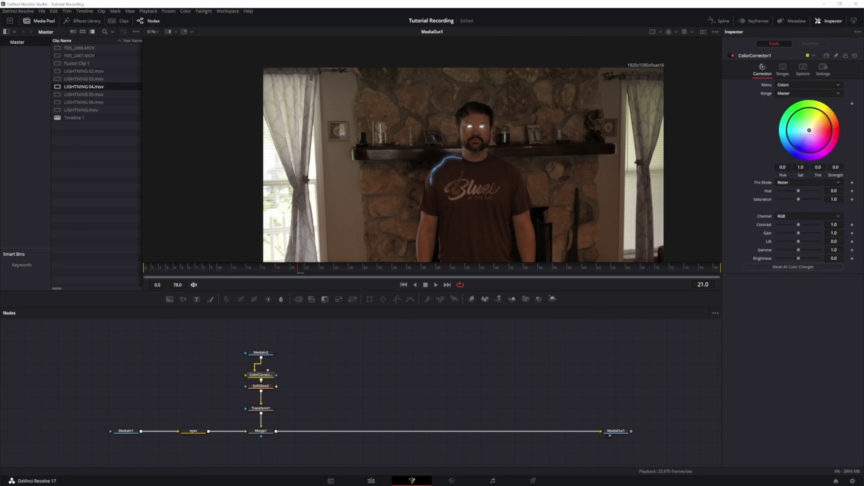
mouse_move(810, 130)
left_mouse_down()
mouse_move(829, 121)
mouse_move(819, 135)
mouse_move(808, 130)
left_mouse_up()
left_click(261, 386)
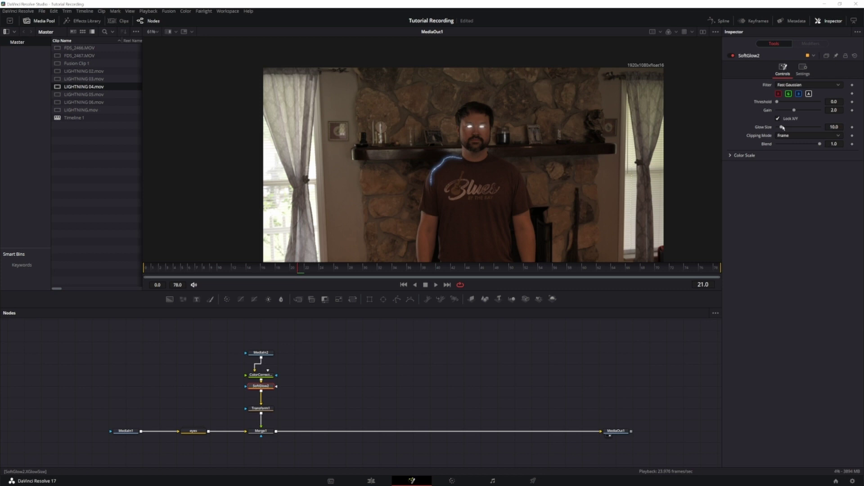
left_click_drag(783, 127, 779, 129)
Step: Paste an unconnected spare copy of the colour corrector and soft glow nodes into empty node space
scroll(380, 361, "down", 2)
scroll(380, 361, "up", 2)
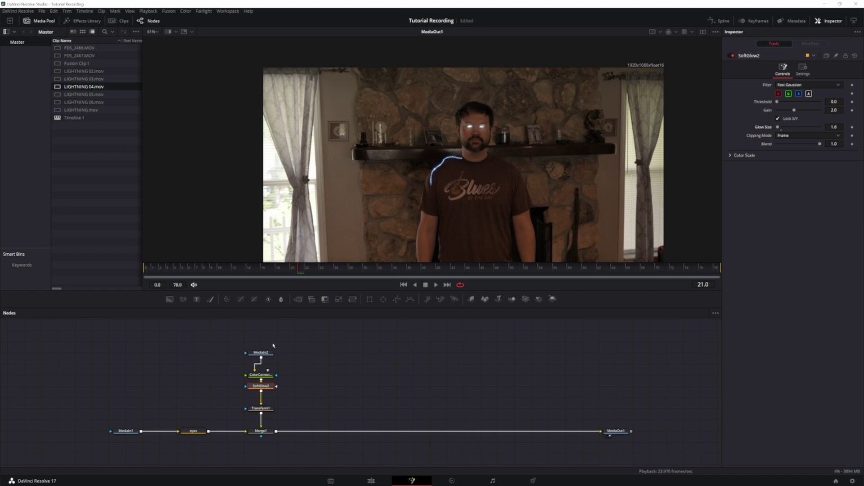
left_click_drag(288, 365, 247, 392)
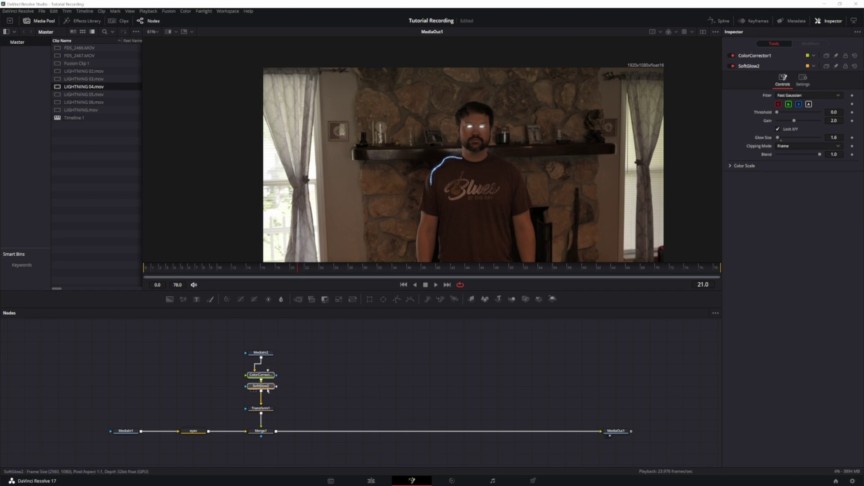
left_click(100, 344)
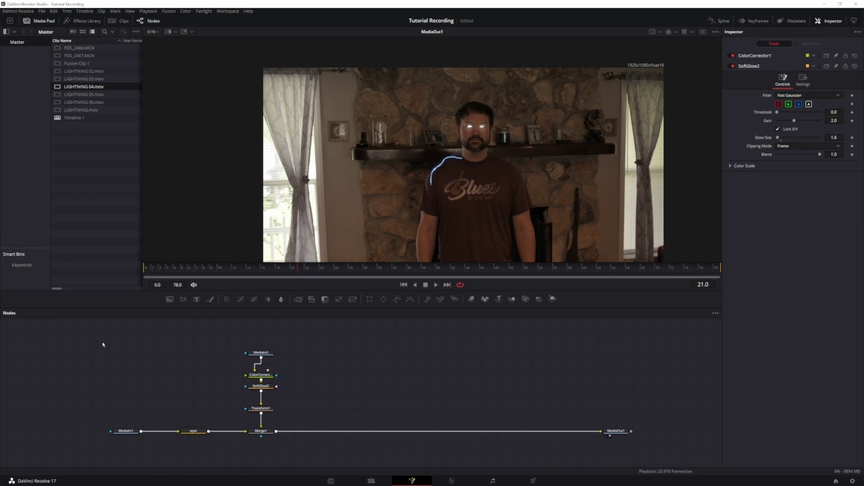
key("ctrl+v")
left_click_drag(402, 373, 381, 366)
left_click(345, 360)
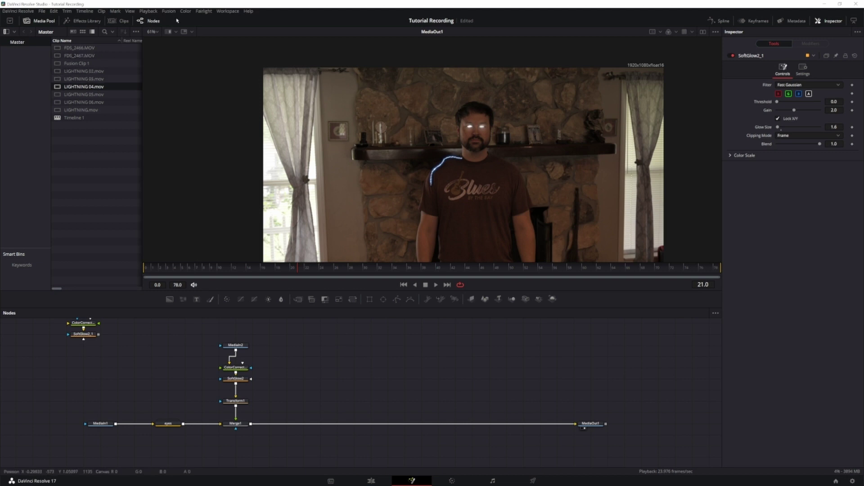
Step: Import FLARE.psd and merge it over the comp as MediaIn3 through Merge2 with Screen apply mode
right_click(89, 209)
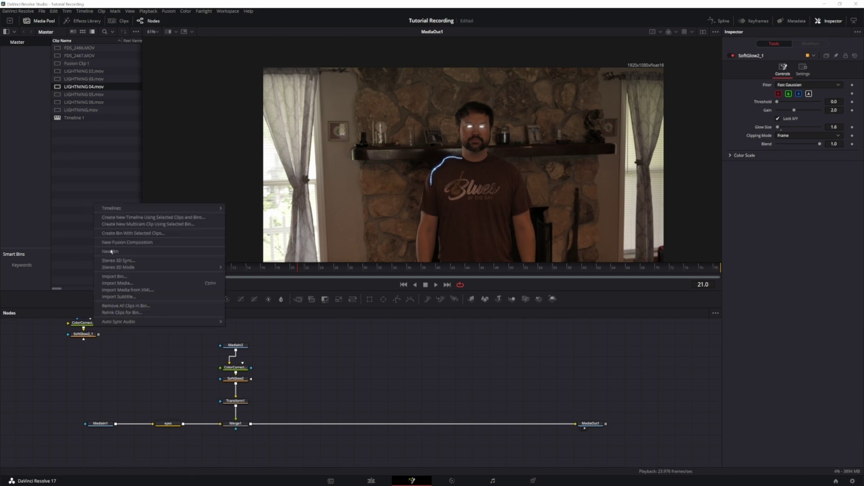
left_click(118, 283)
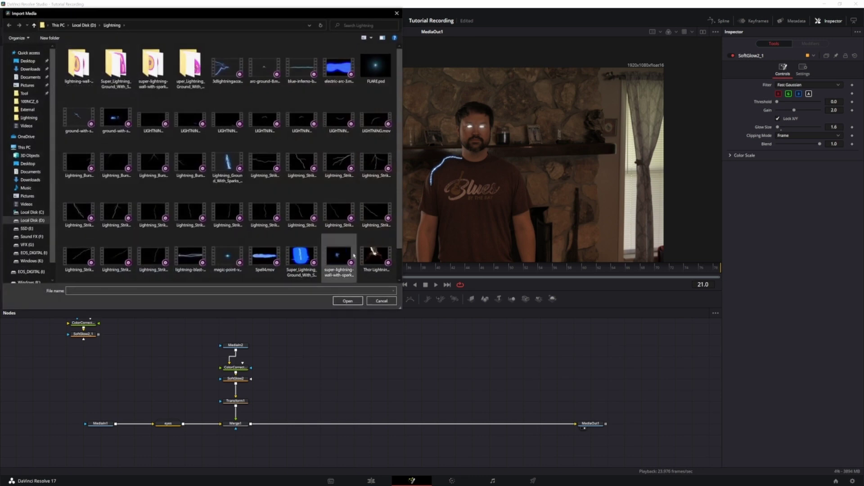
left_click(376, 68)
left_click(354, 302)
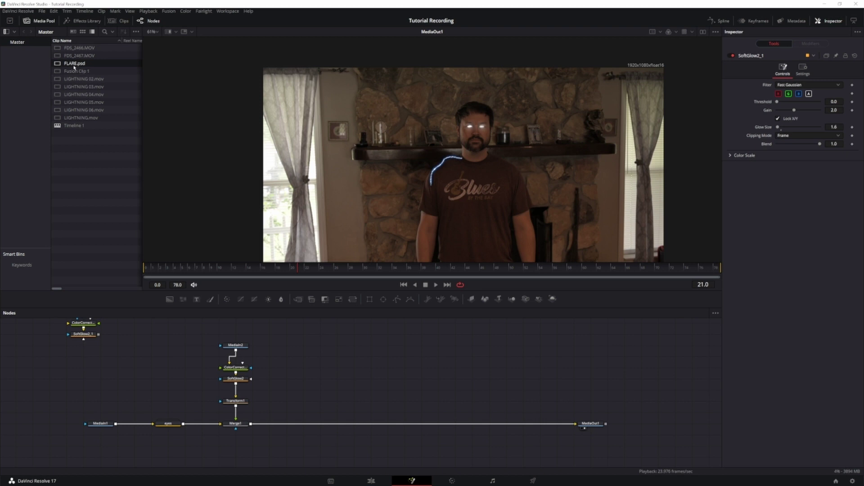
left_click_drag(74, 67, 257, 422)
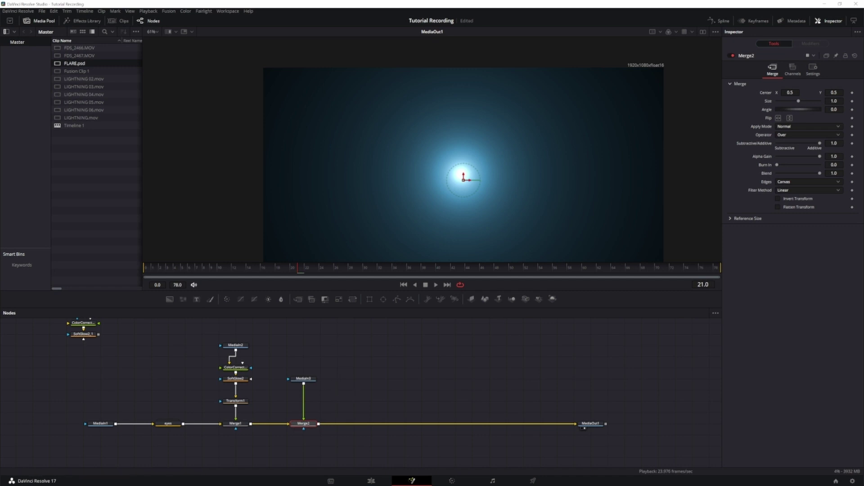
left_click(800, 126)
left_click(793, 143)
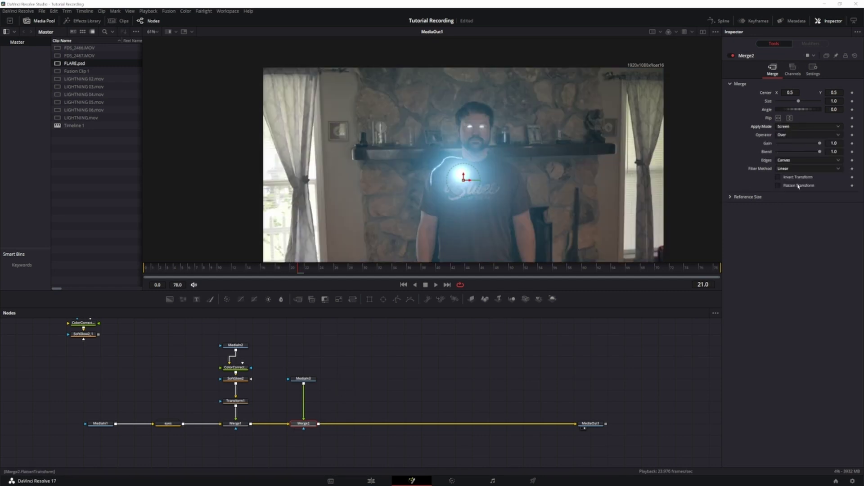
Step: Insert a Transform node (Transform2) after the flare image
left_click(299, 378)
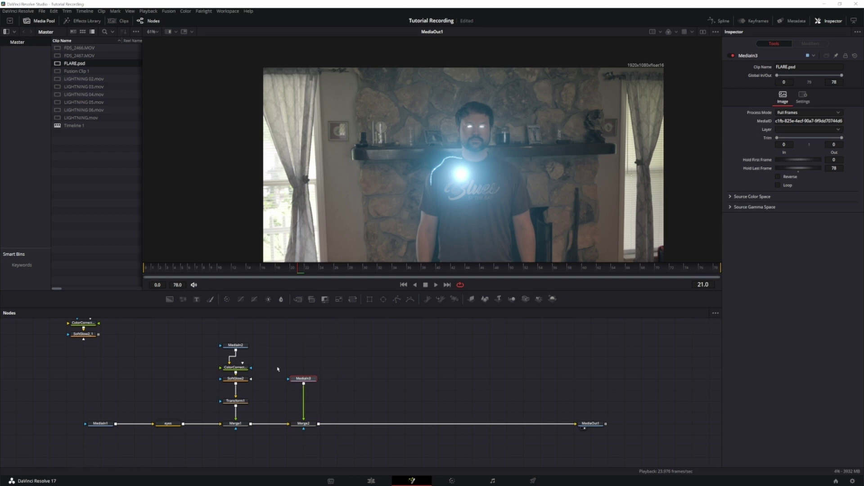
key("shift+space")
type("soft")
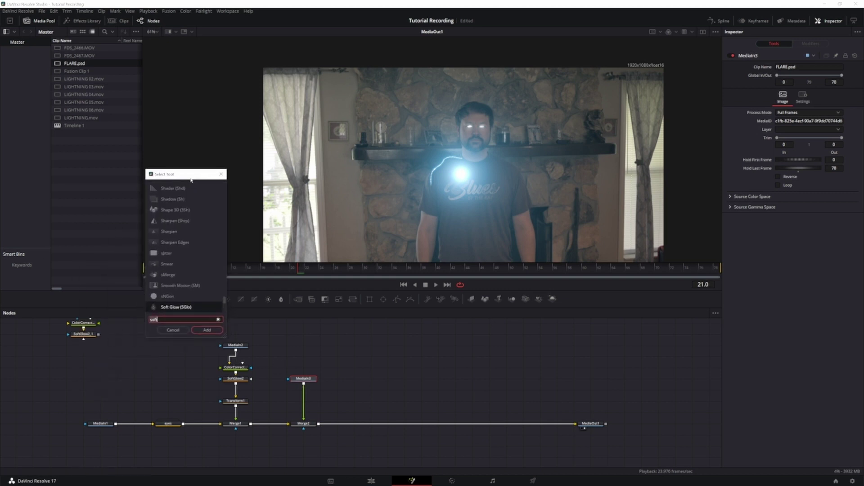
key("BackSpace")
key("BackSpace")
key("BackSpace")
key("BackSpace")
type("transform")
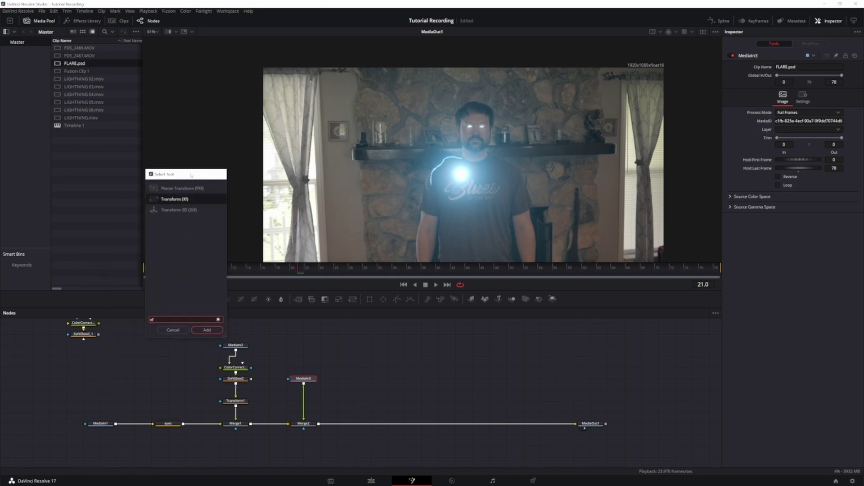
key("Return")
Step: Set Transform2's Size to 0.1 and center the flare at about 0.489, 0.533 atop the bolt
left_click_drag(310, 390, 311, 401)
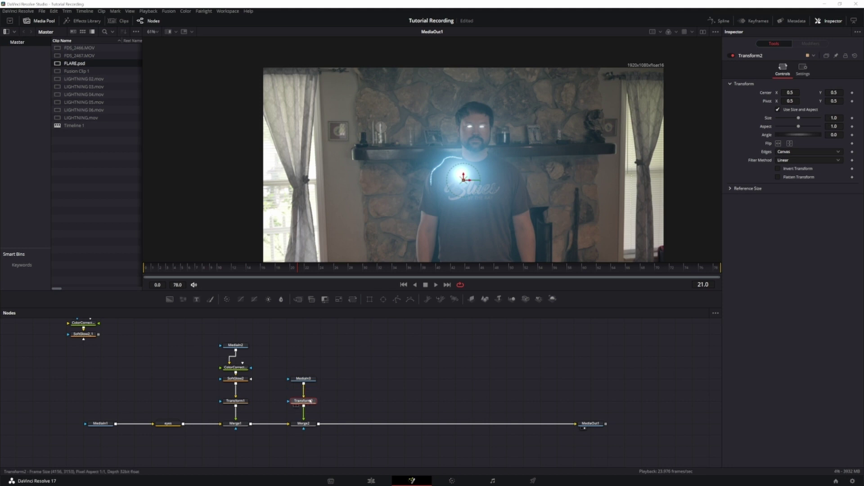
left_click(834, 118)
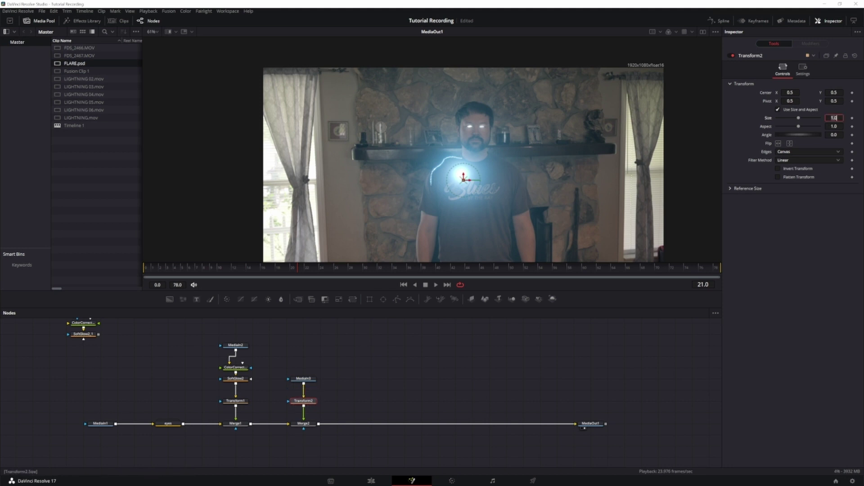
type(".1")
key("Tab")
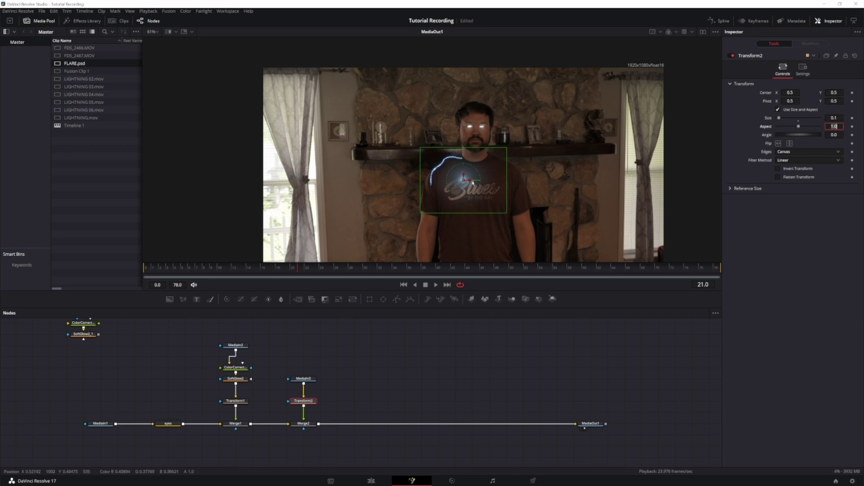
left_click_drag(464, 179, 464, 161)
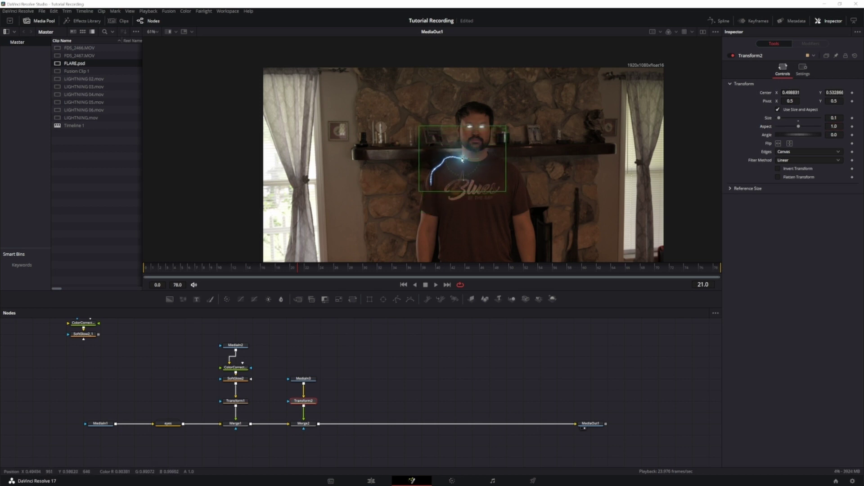
left_click_drag(302, 361, 309, 438)
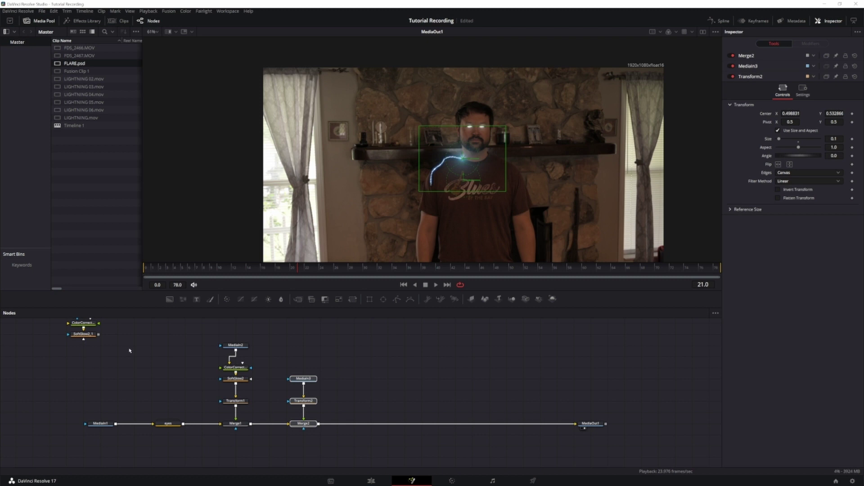
Step: Paste a spare copy of the flare nodes and park it off to the side
key("ctrl+v")
scroll(167, 407, "up", 1)
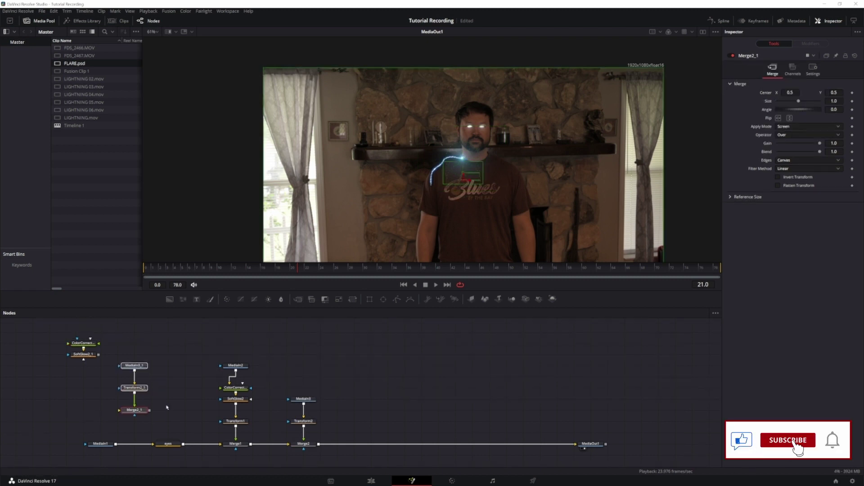
left_click_drag(134, 388, 135, 355)
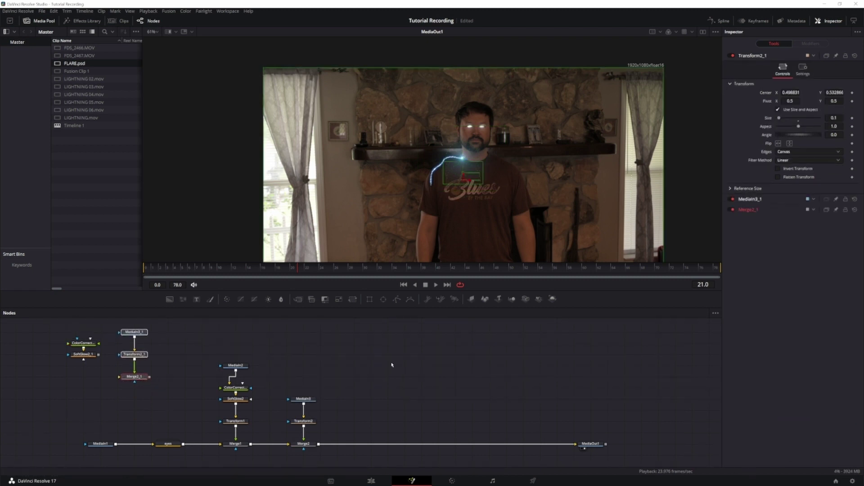
left_click(390, 363)
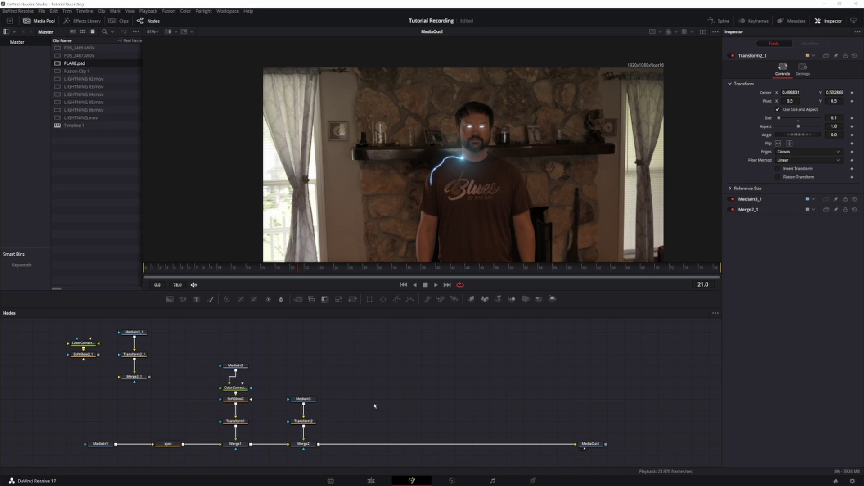
Step: Insert a second flare chain between Merge2 and MediaOut1, centering it at 0.463, 0.492
key("ctrl+v")
left_click_drag(433, 444, 383, 444)
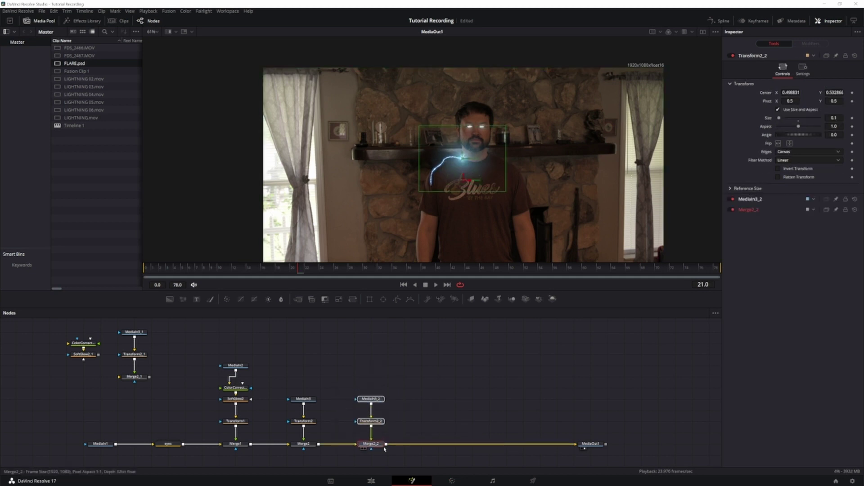
left_click_drag(462, 158, 435, 185)
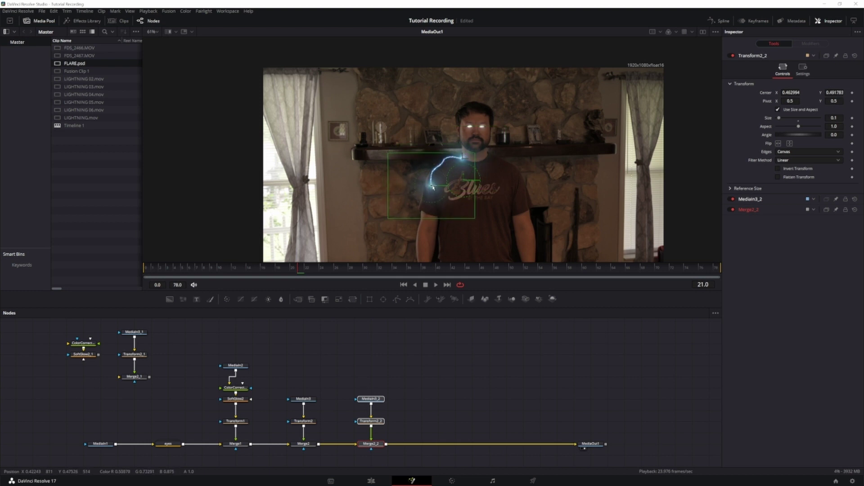
left_click(444, 374)
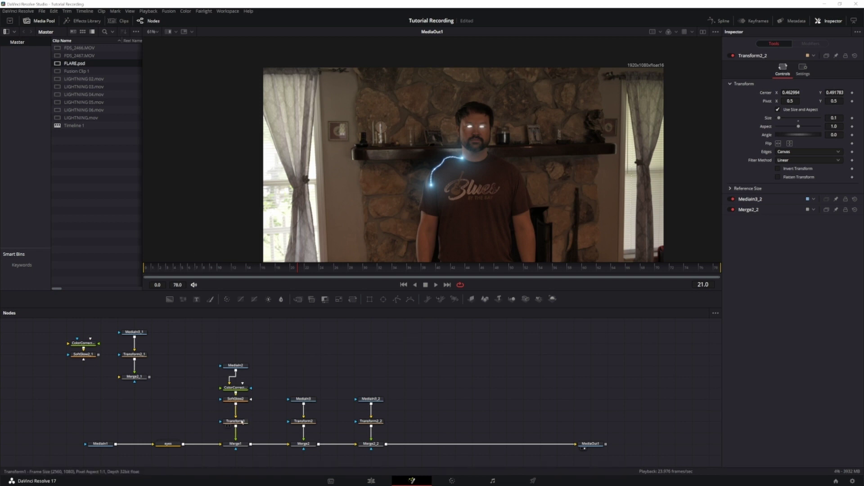
Step: Keyframe the lightning transform's Size, shrinking it to 0 a couple of frames earlier
left_click(241, 423)
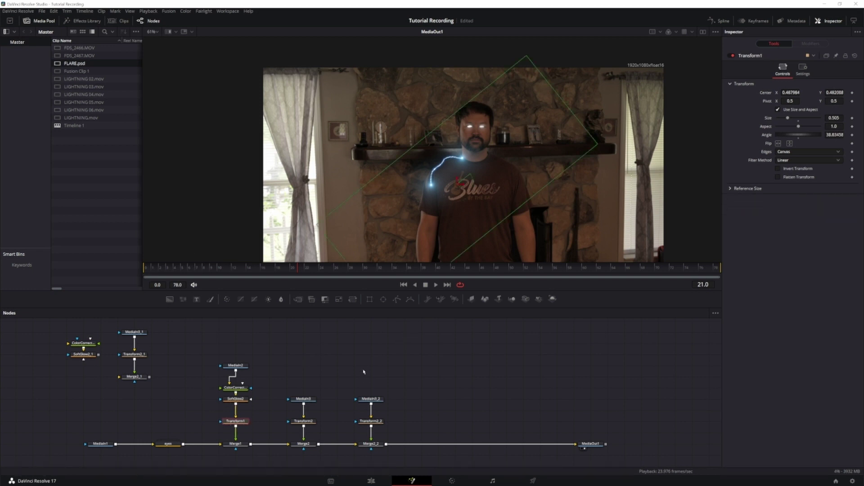
key("Left")
key("Left")
left_click(852, 119)
key("Left")
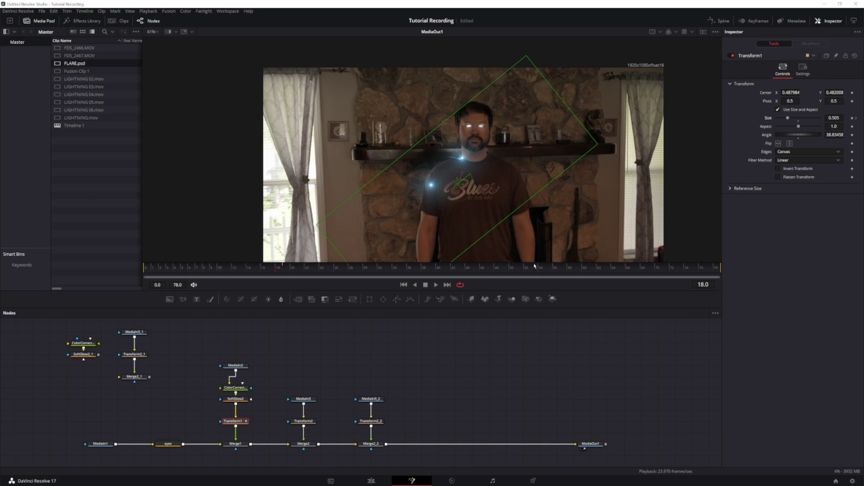
left_click_drag(788, 118, 775, 119)
key("Right")
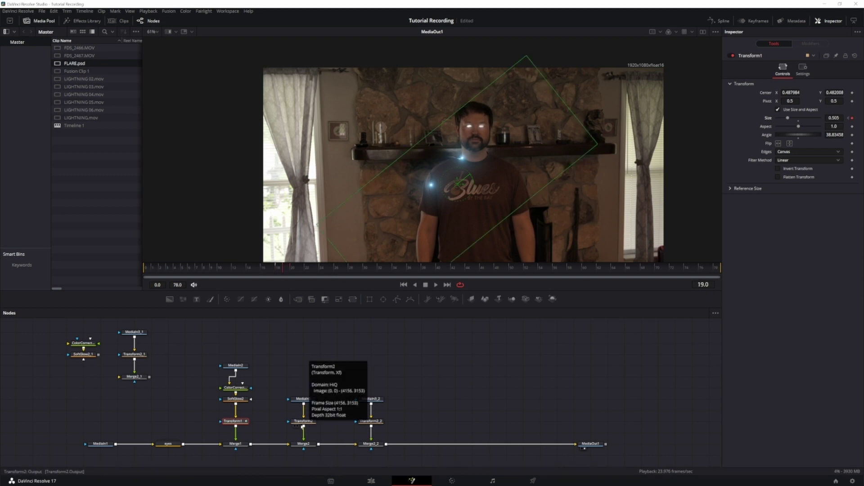
Step: Keyframe the first flare's Size, setting it to 0 at frame 18
left_click(310, 422)
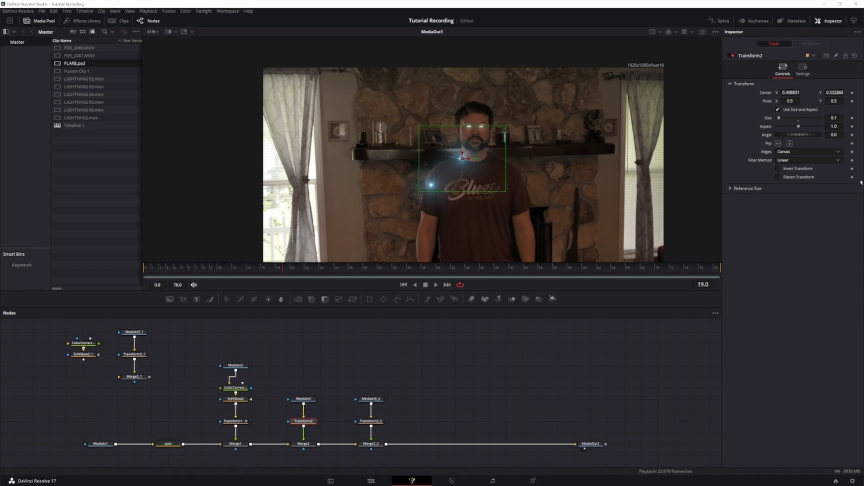
left_click(851, 119)
left_click_drag(778, 118, 775, 118)
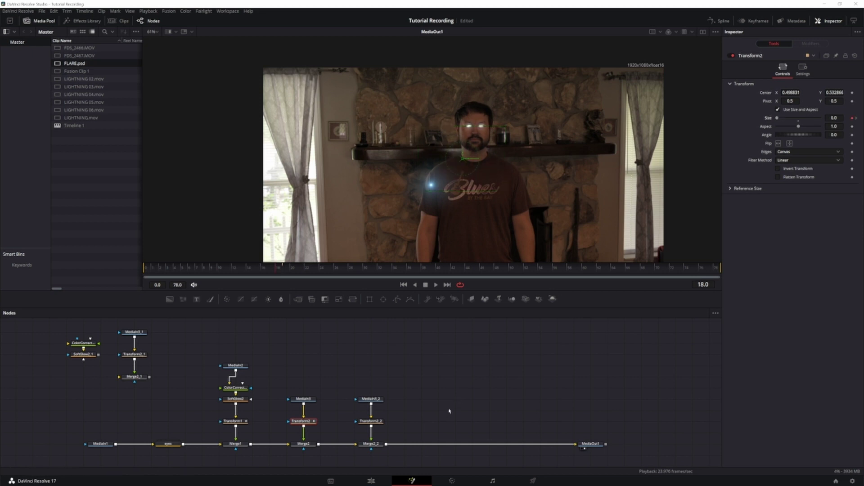
key("Right")
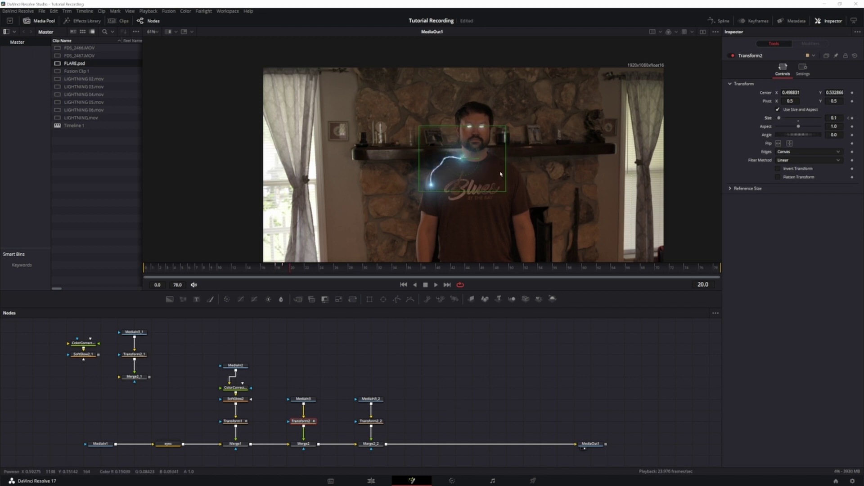
key("Right")
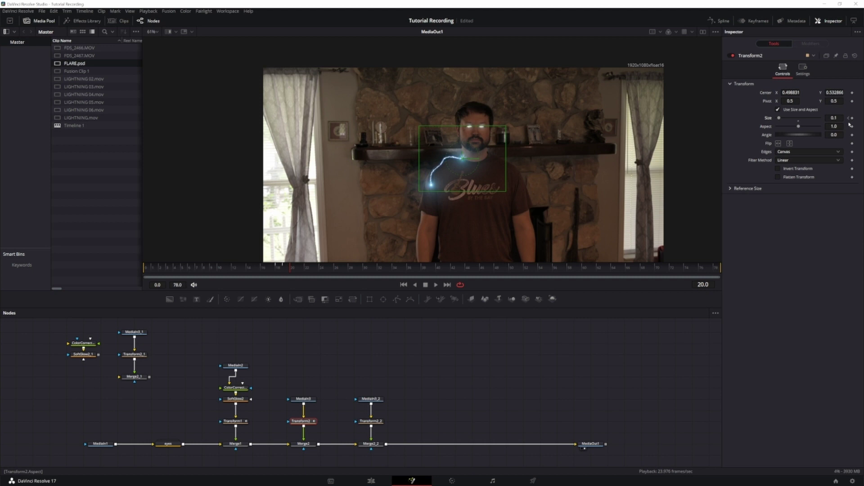
Step: Keyframe the second flare's Size, setting it to 0 at frame 19
left_click(374, 422)
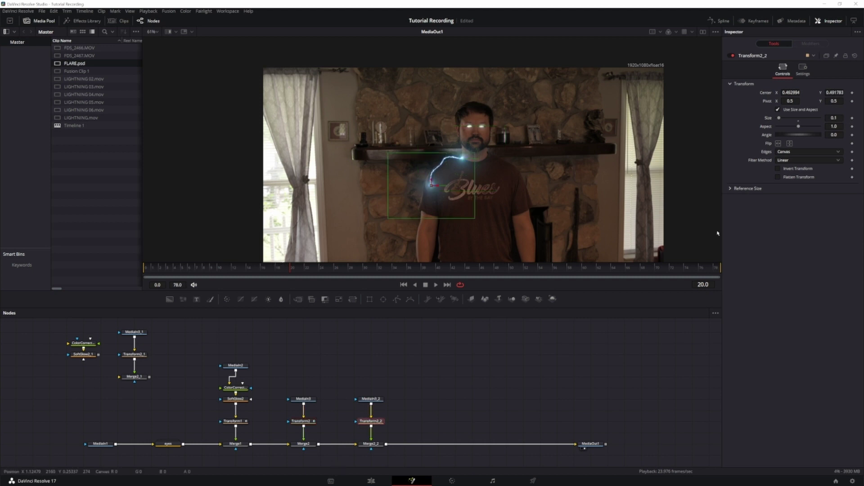
left_click(853, 119)
key("Left")
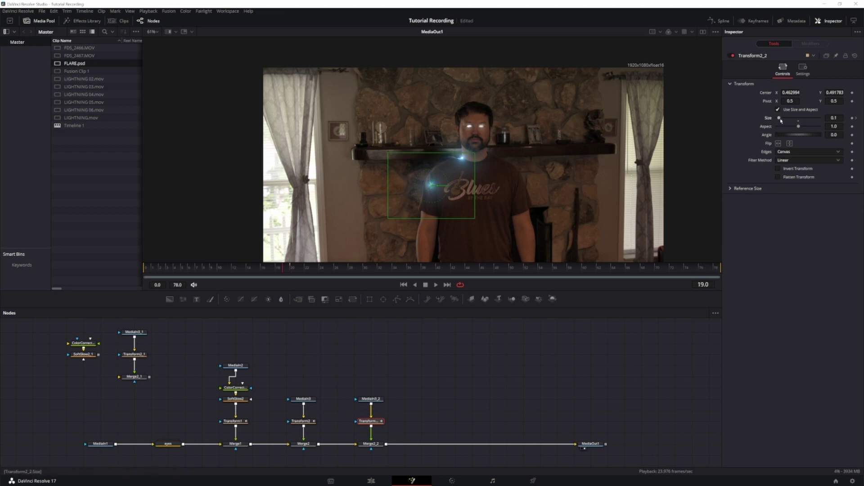
left_click_drag(781, 121, 543, 385)
left_click(431, 376)
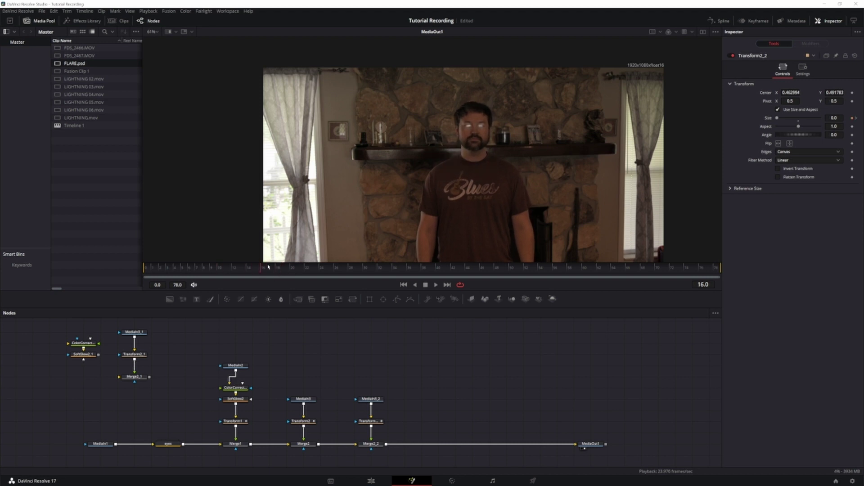
Step: Hold the first flare's Size at 0.1 on frame 22, then shrink it to 0 at frame 23
left_click_drag(285, 272, 310, 261)
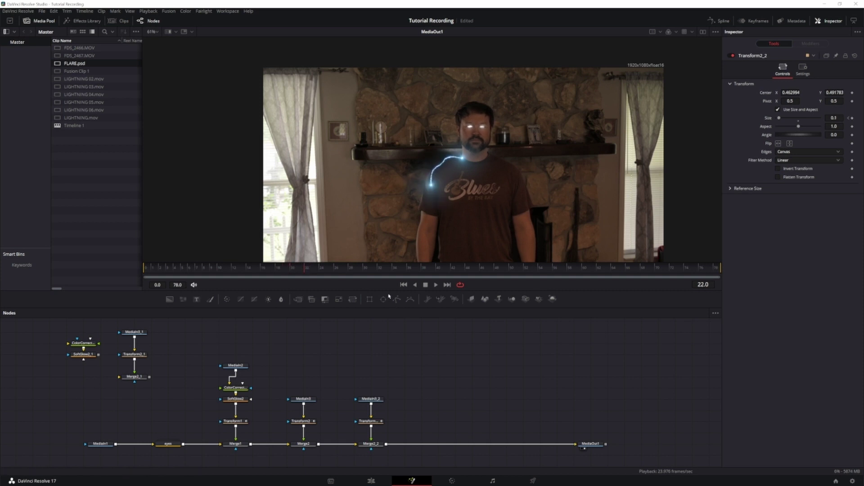
key("Left")
key("Left")
key("Left")
key("Right")
key("Right")
key("Right")
key("Right")
key("Right")
key("Left")
key("Left")
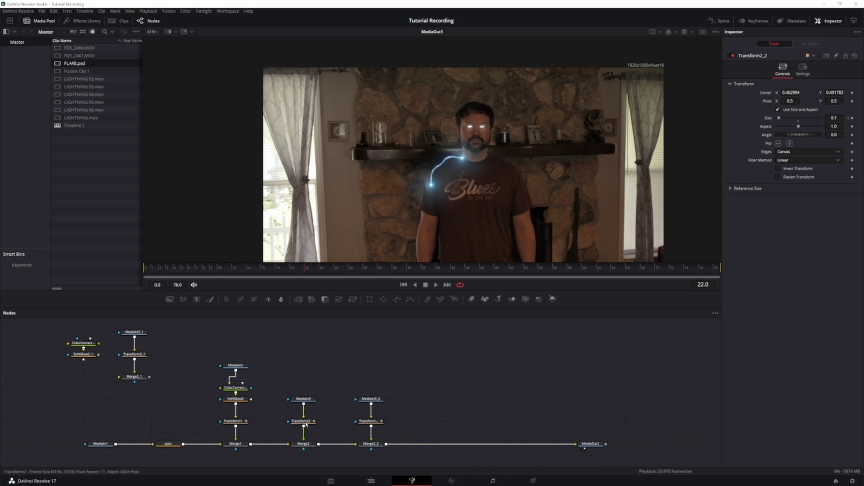
left_click(306, 423)
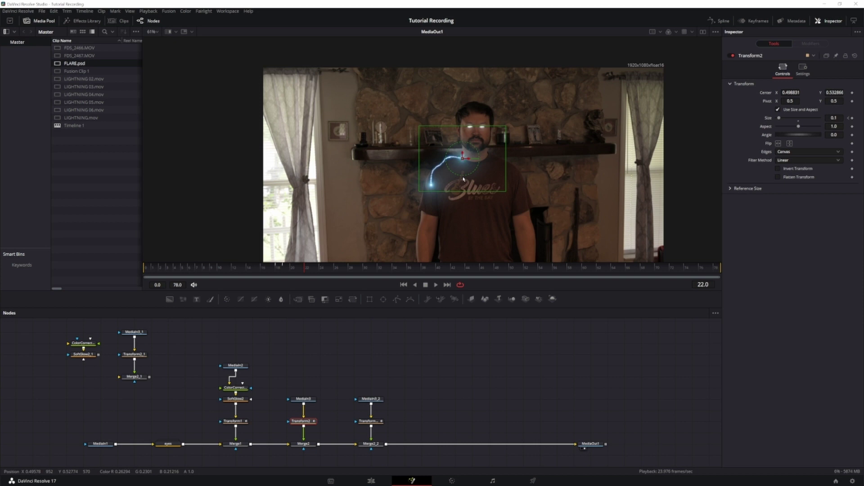
left_click(852, 118)
key("Right")
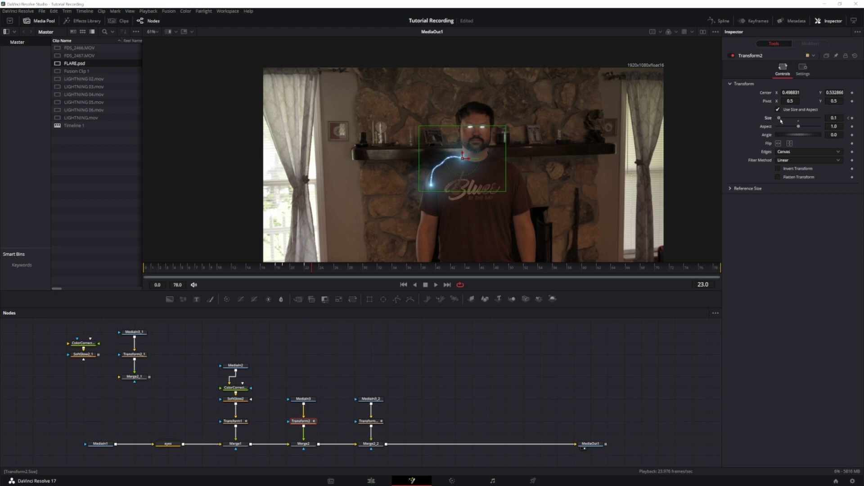
left_click_drag(781, 121, 776, 121)
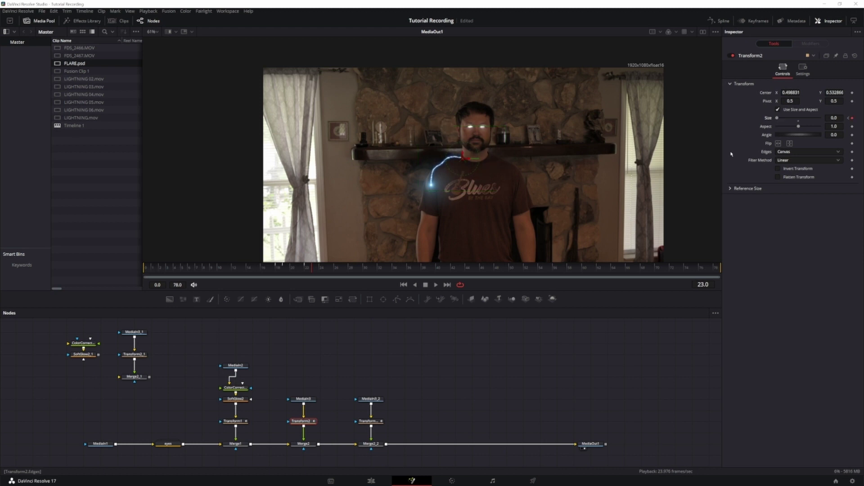
Step: Move the second flare's transform to frame 24, then play back the flash from frame 14
left_click(374, 424)
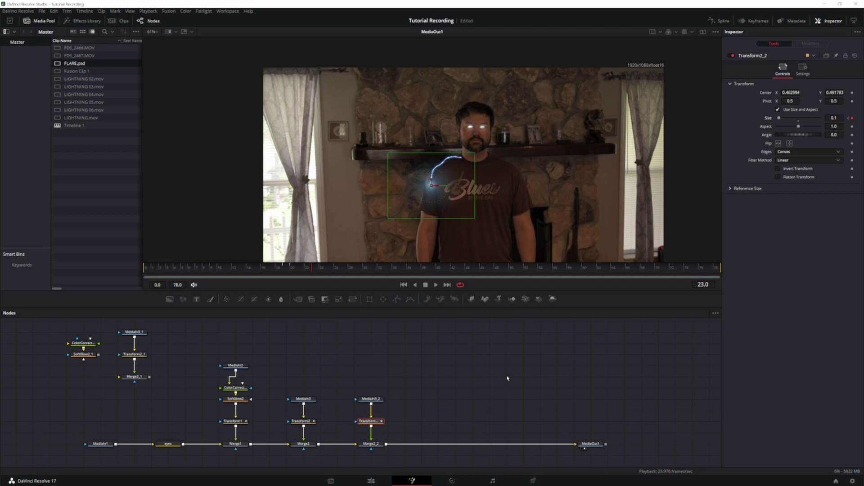
key("Right")
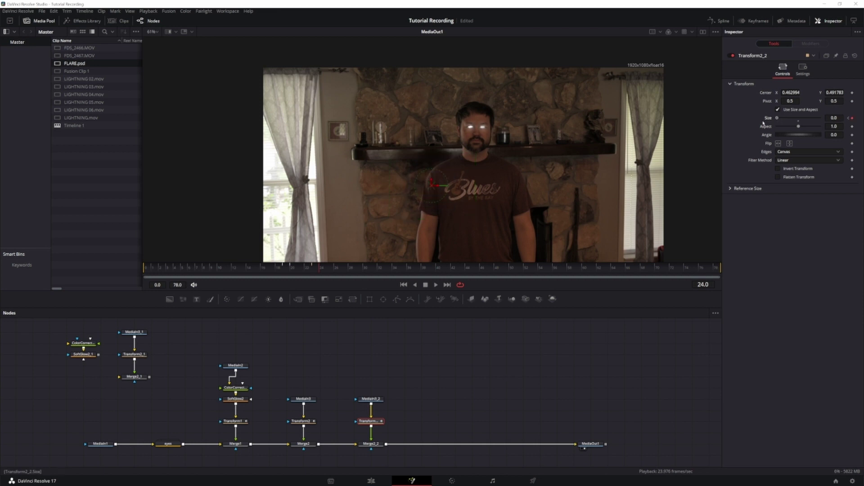
left_click_drag(315, 269, 247, 274)
key("space")
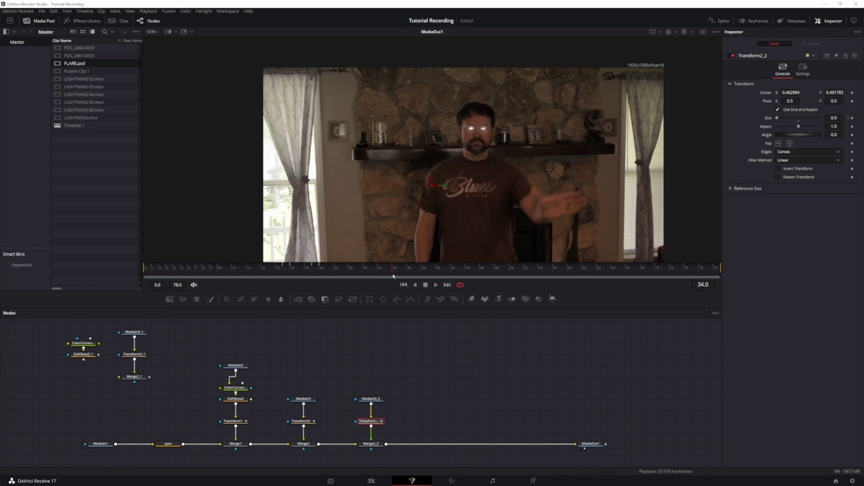
left_click_drag(395, 271, 351, 273)
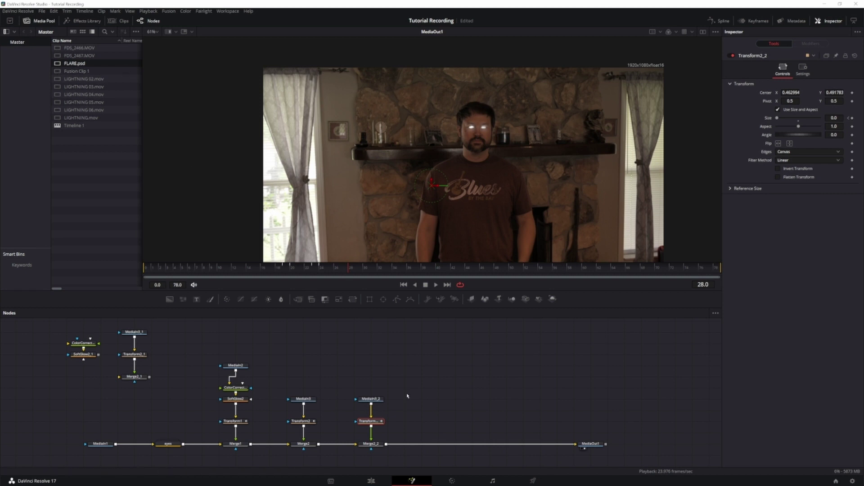
Step: Add LIGHTNING 02.mov as MediaIn4 and merge it over the composite with Merge3
scroll(392, 374, "right", 3)
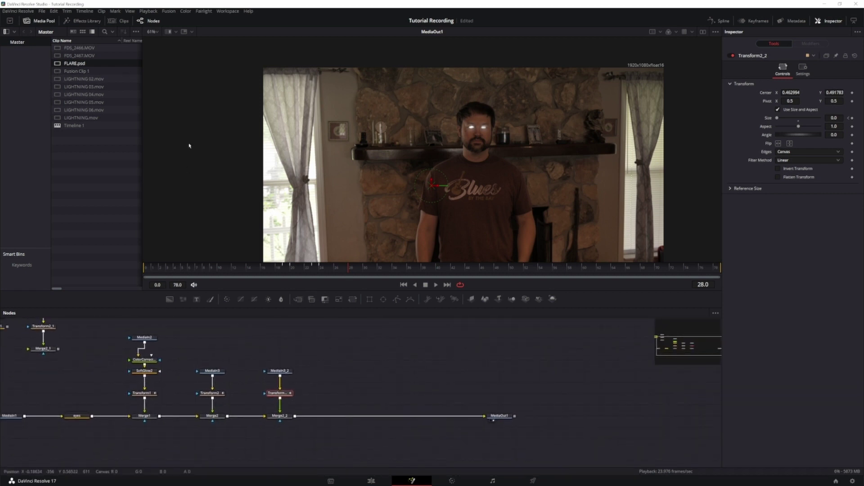
scroll(177, 348, "up", 2)
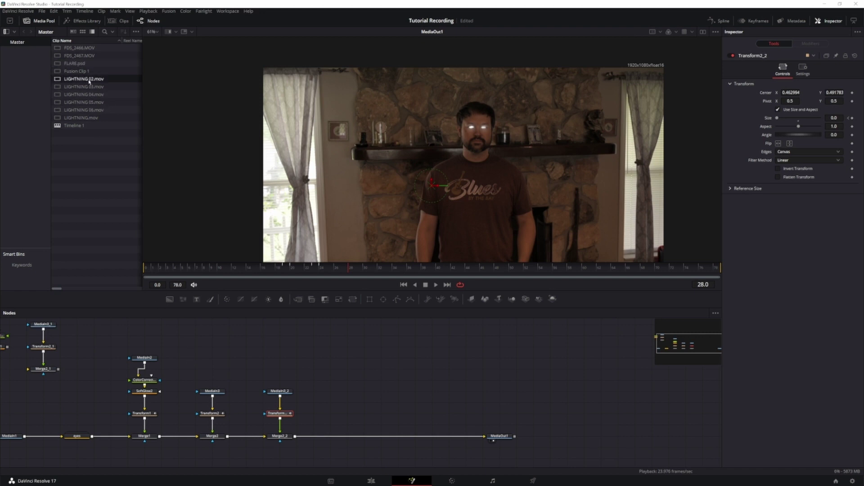
left_click_drag(89, 81, 295, 439)
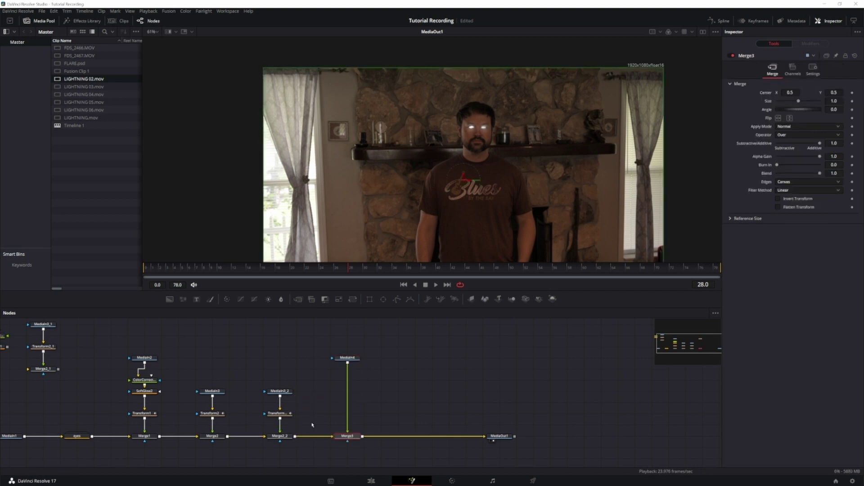
left_click_drag(348, 357, 348, 369)
Step: Copy ColorCorrector1_1 and SoftGlow2_1 and paste them in sequence under MediaIn4
left_click_drag(178, 348, 249, 352)
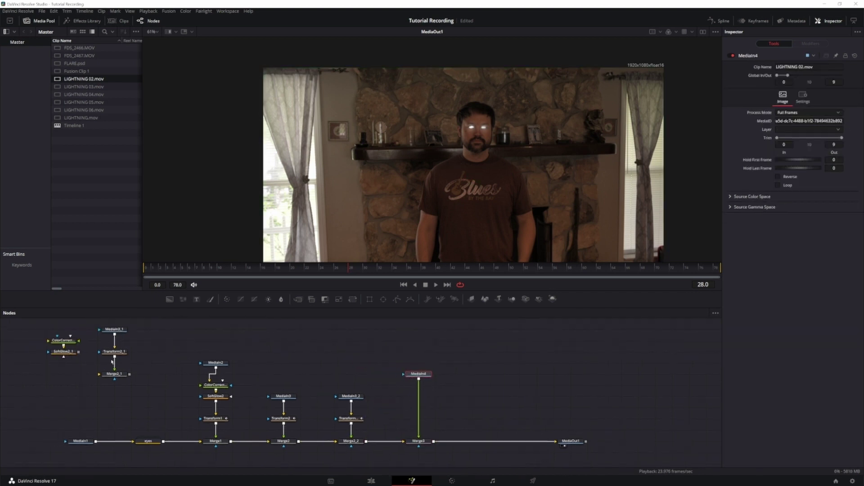
left_click(64, 341)
key("ctrl+c")
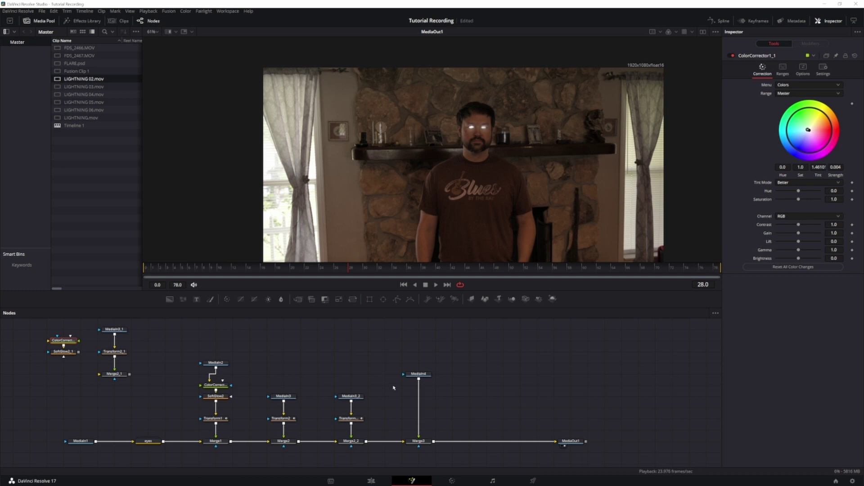
left_click(419, 375)
key("ctrl+v")
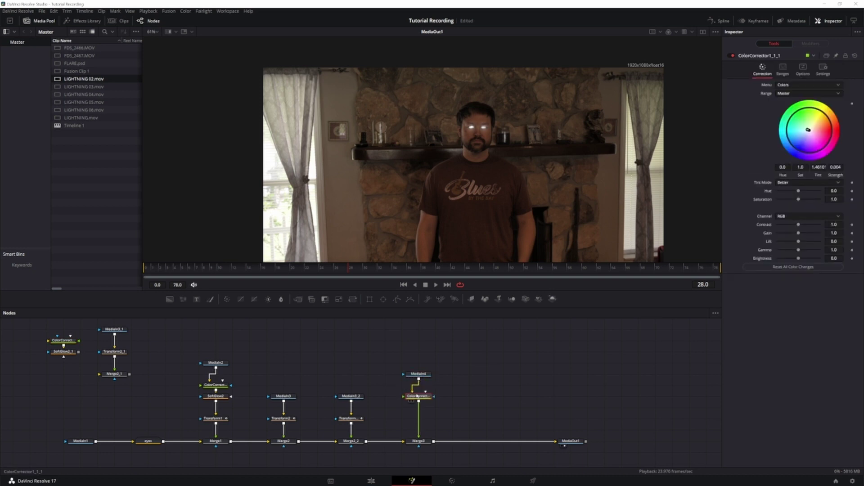
left_click(63, 352)
key("ctrl+c")
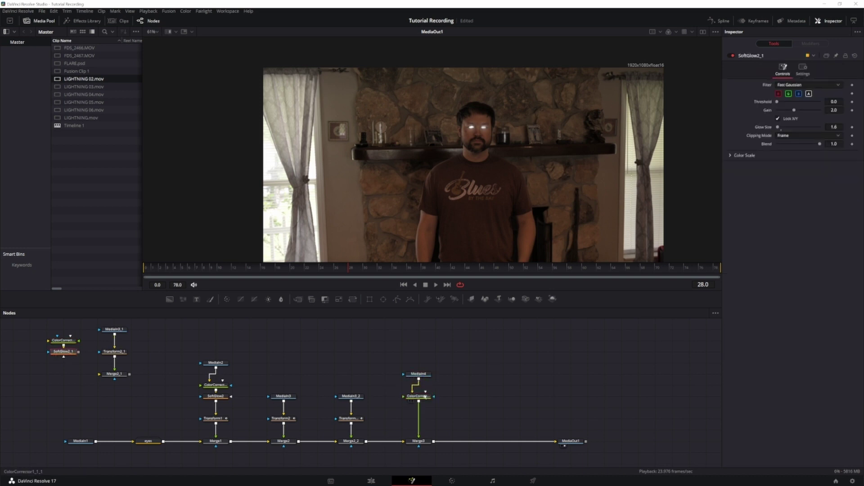
left_click(418, 396)
key("ctrl+v")
left_click_drag(421, 407, 421, 419)
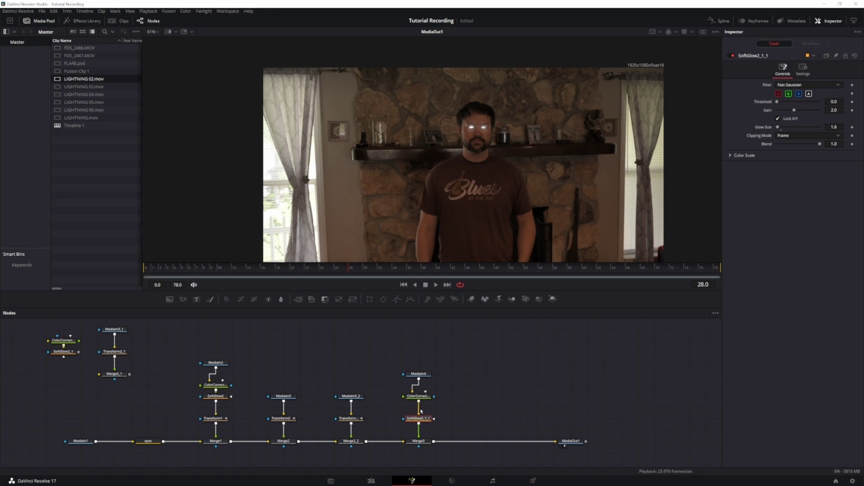
left_click(418, 396)
left_click(420, 374)
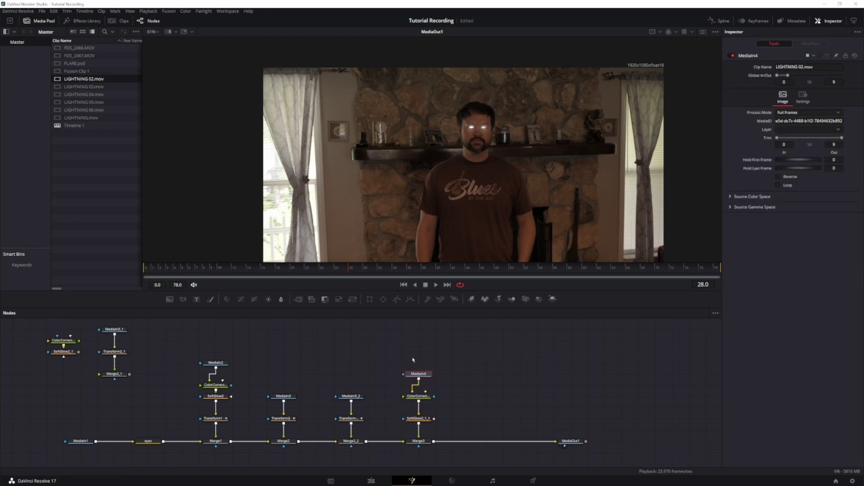
Step: Set MediaIn4's Hold First Frame to 23, checking the second bolt's timing after frame 22
left_click_drag(349, 271, 316, 282)
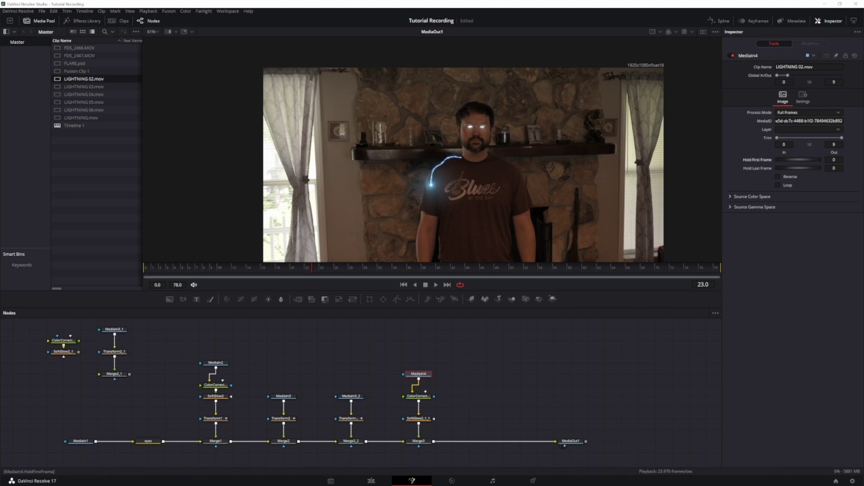
left_click(834, 160)
type("23")
key("Tab")
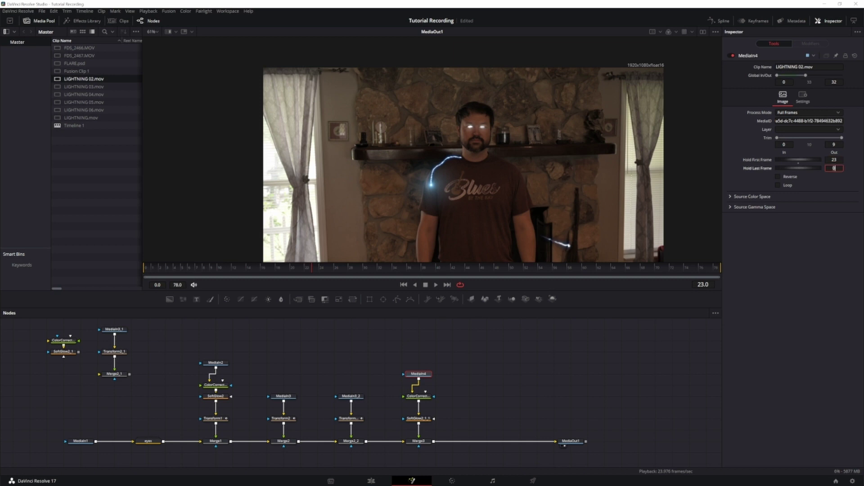
mouse_move(315, 273)
left_mouse_down()
mouse_move(340, 274)
mouse_move(297, 279)
mouse_move(324, 283)
left_mouse_up()
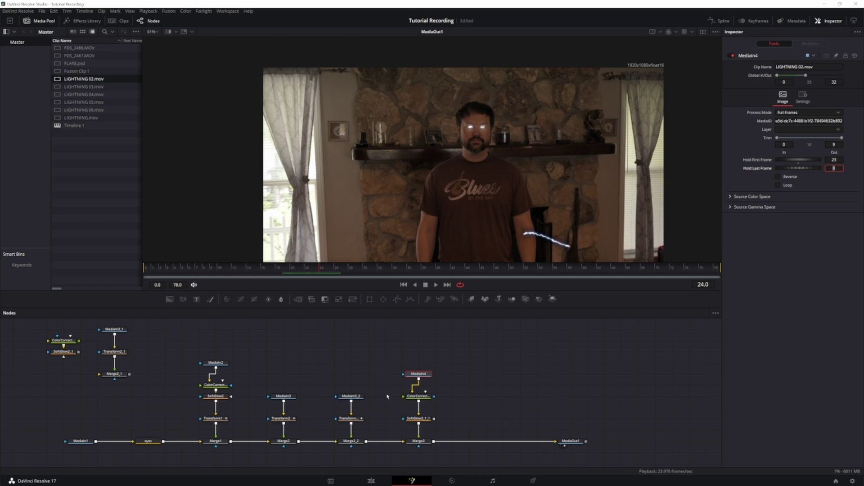
left_click_drag(425, 375, 425, 353)
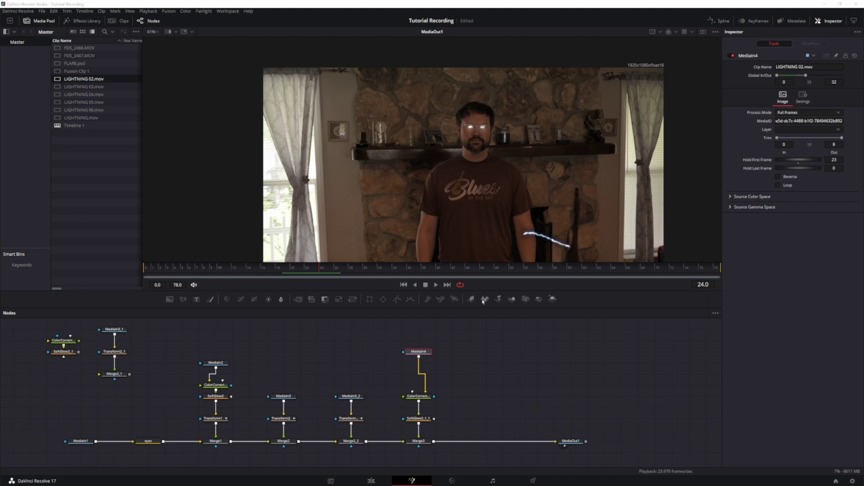
Step: Add Transform3 after the lightning clip, mirroring the second bolt both ways and moving it across the chest
key("ctrl+t")
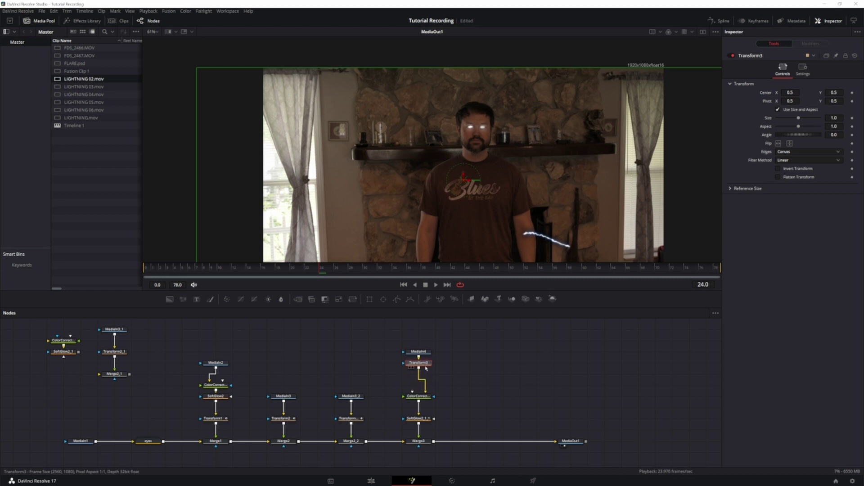
left_click(778, 143)
left_click(789, 144)
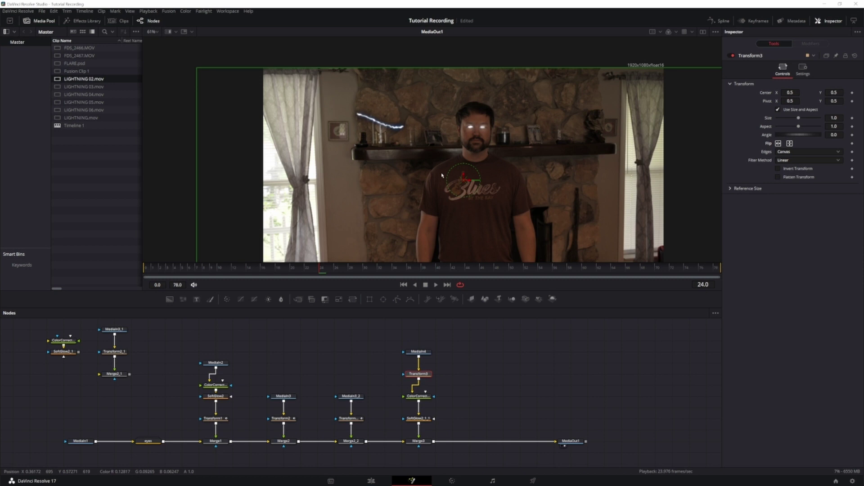
left_click_drag(464, 179, 531, 279)
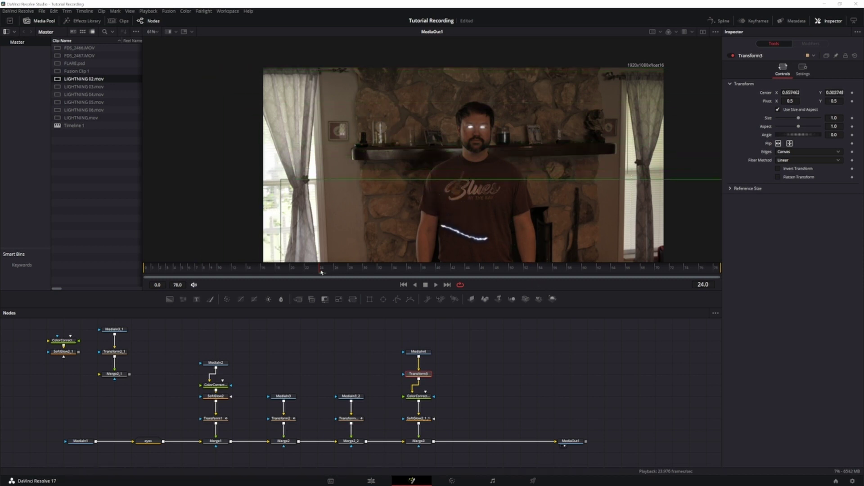
Step: Keyframe Transform3's Size at frame 24 and check the neighbouring frames
mouse_move(321, 271)
left_mouse_down()
mouse_move(293, 275)
mouse_move(328, 276)
mouse_move(287, 279)
mouse_move(328, 286)
mouse_move(299, 289)
mouse_move(321, 282)
left_mouse_up()
left_click(853, 118)
key("Left")
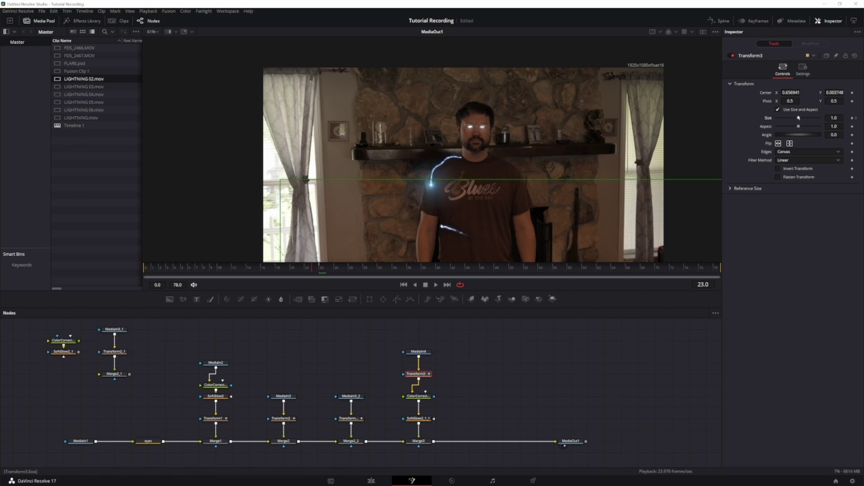
key("Right")
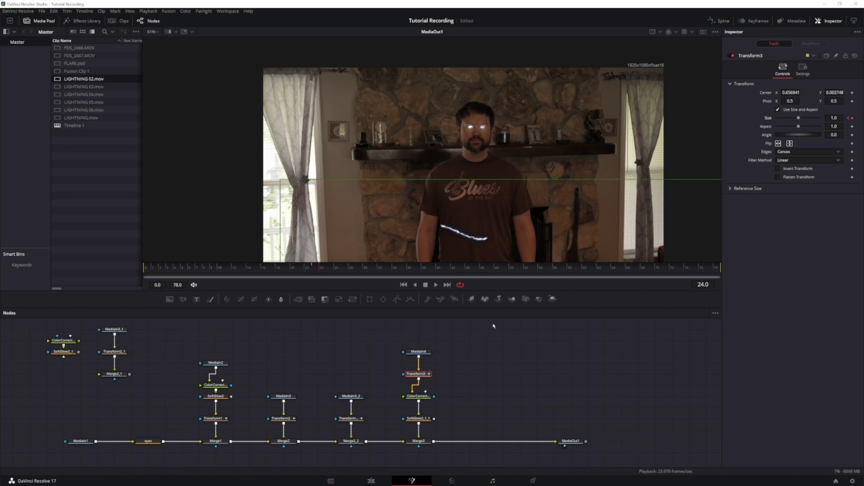
key("Right")
key("Left")
Step: Copy the MediaIn3_1, Transform2_1 and Merge2_1 flare branch and place the pasted glow on the lightning's end point
left_click_drag(136, 327, 102, 380)
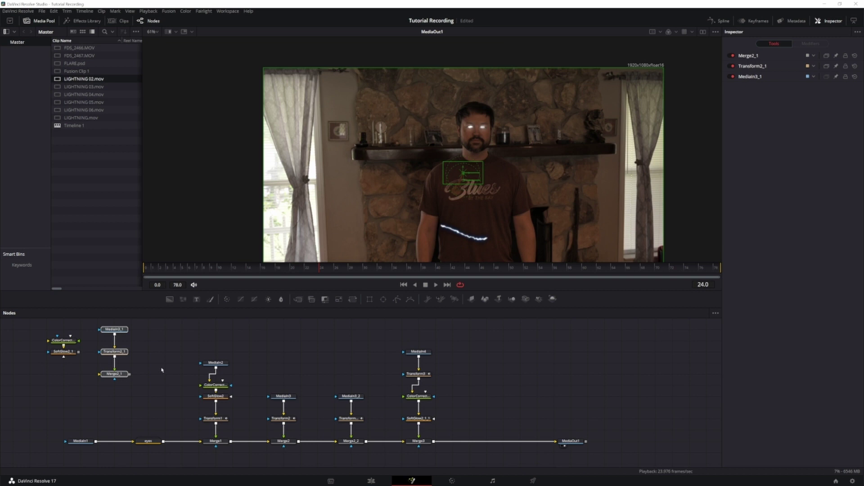
left_click_drag(155, 385, 104, 333)
key("ctrl+c")
key("ctrl+v")
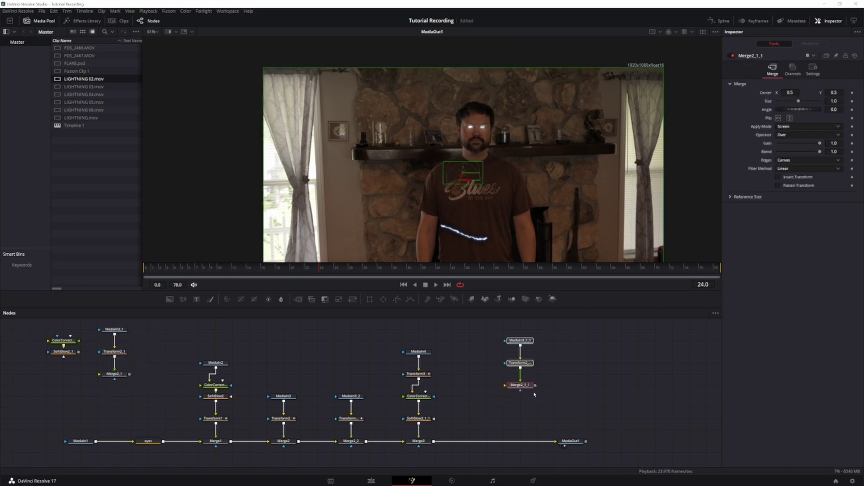
left_click_drag(526, 385, 477, 429)
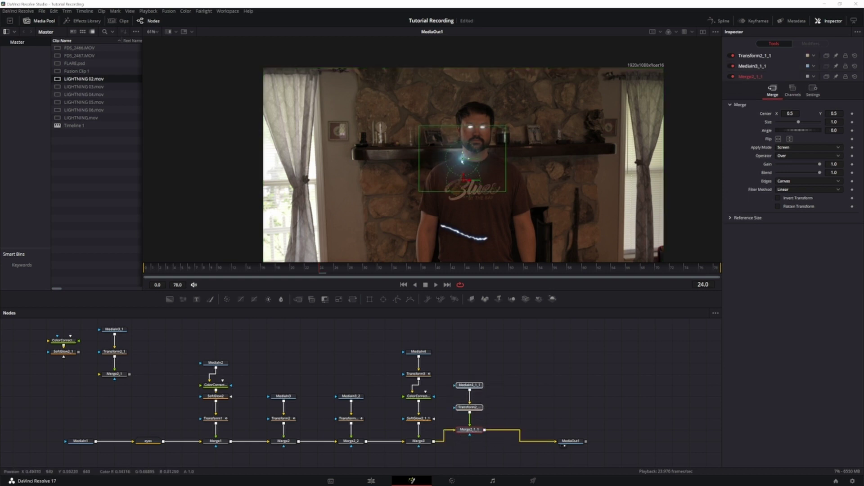
left_click_drag(465, 161, 443, 227)
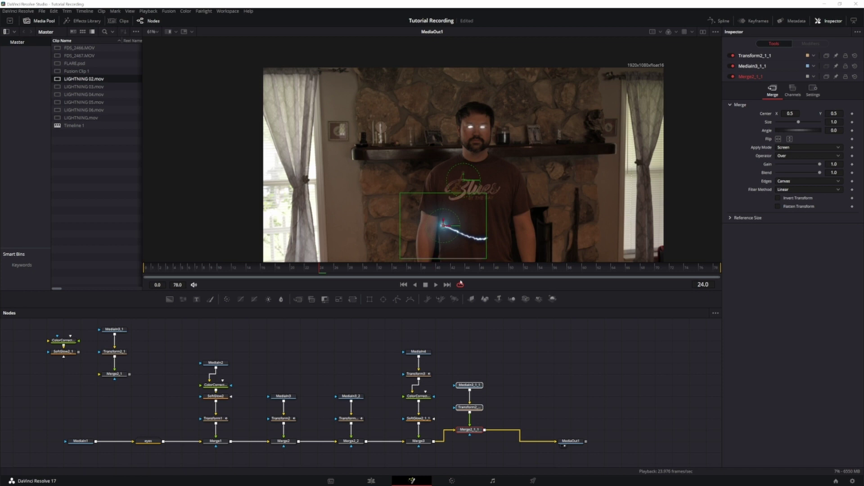
left_click(513, 355)
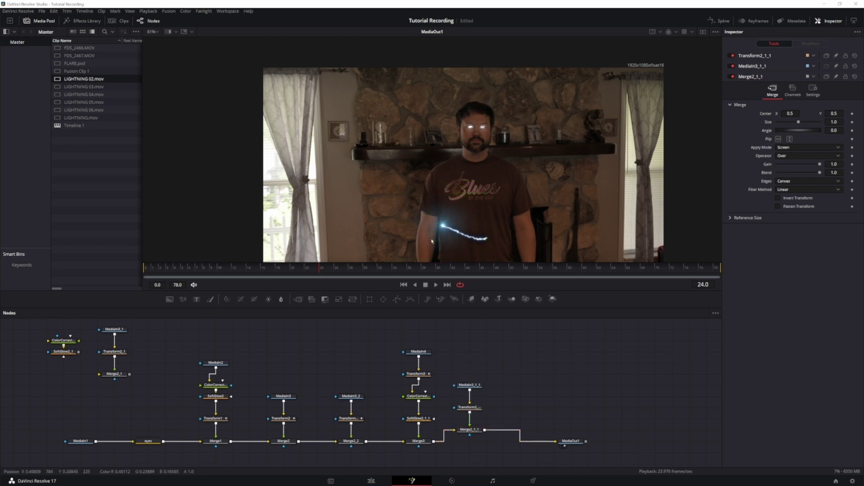
scroll(442, 226, "up", 5)
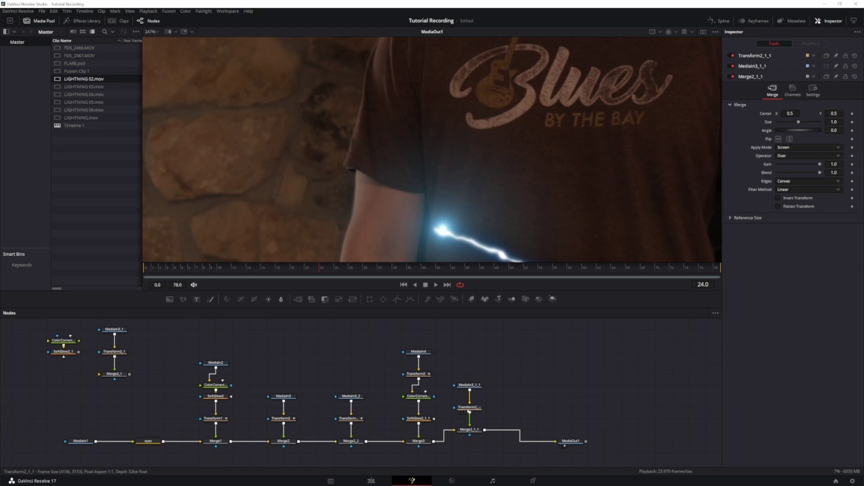
left_click(443, 231)
left_click_drag(443, 231, 436, 231)
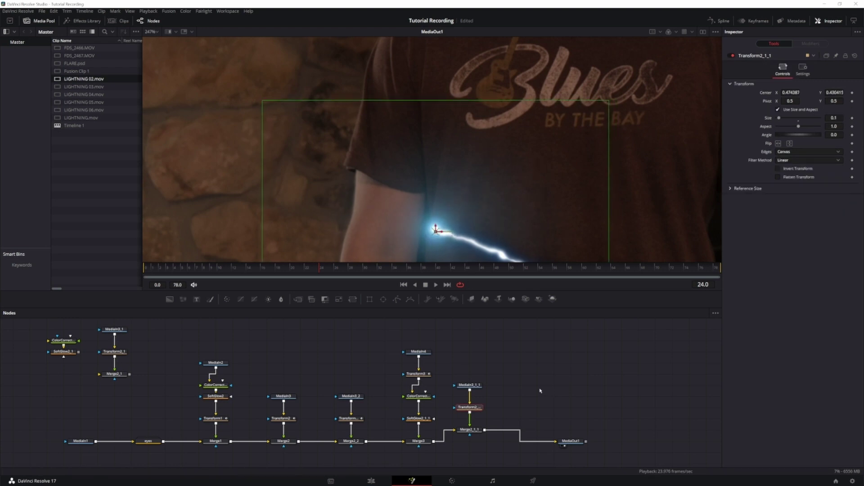
key("minus")
key("minus")
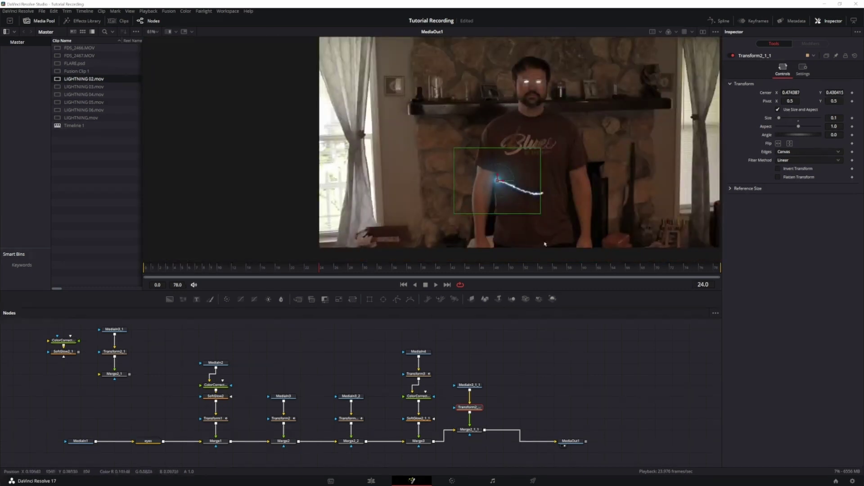
left_click_drag(500, 377, 470, 440)
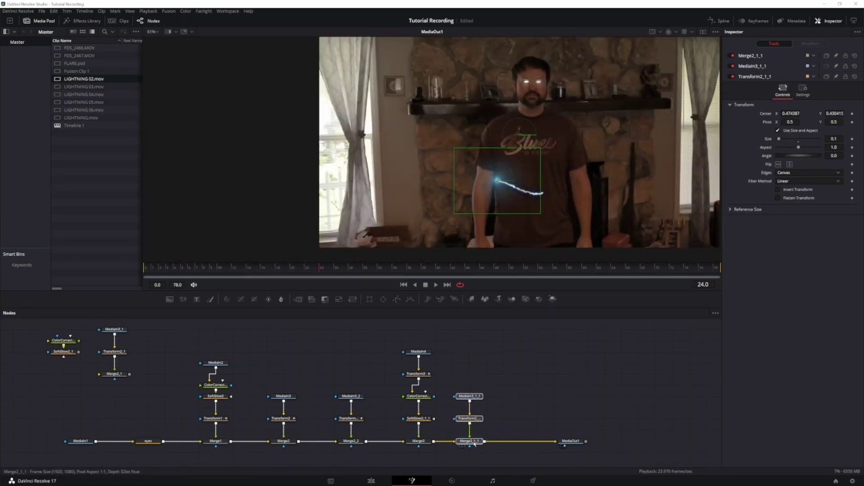
left_click(580, 423)
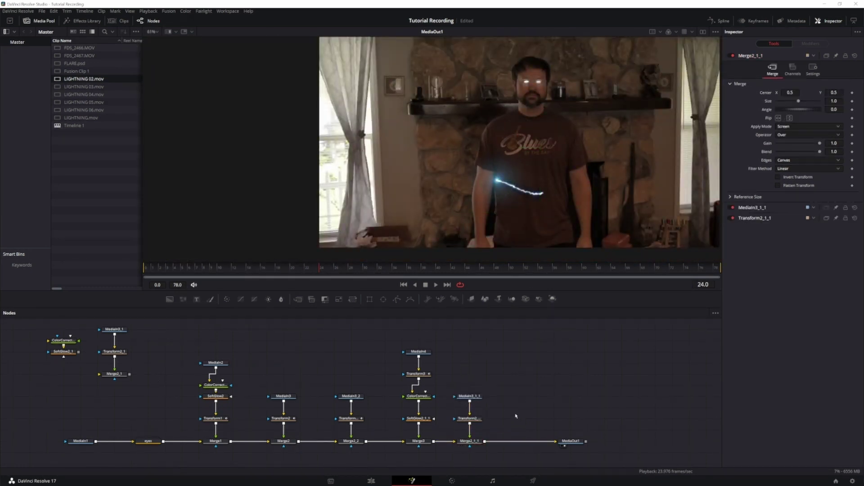
Step: Paste a second flare branch before MediaOut1 and move its glow onto the chest lightning
key("ctrl+v")
left_click_drag(518, 417, 621, 441)
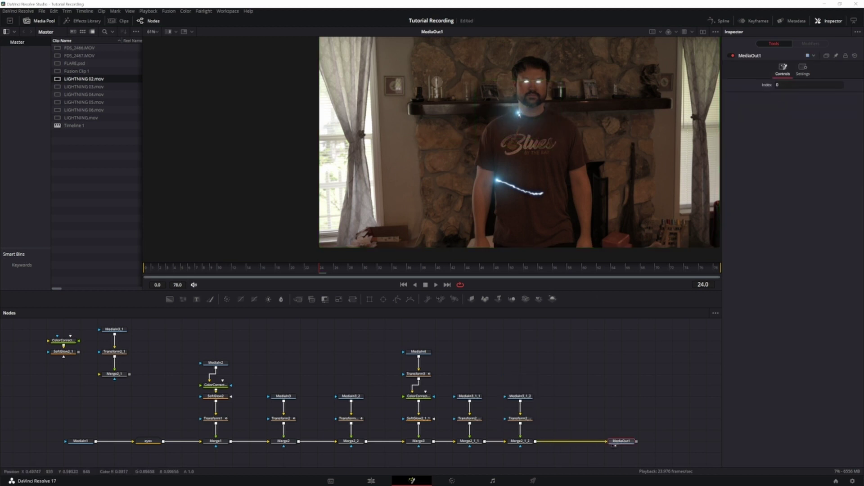
left_click(520, 116)
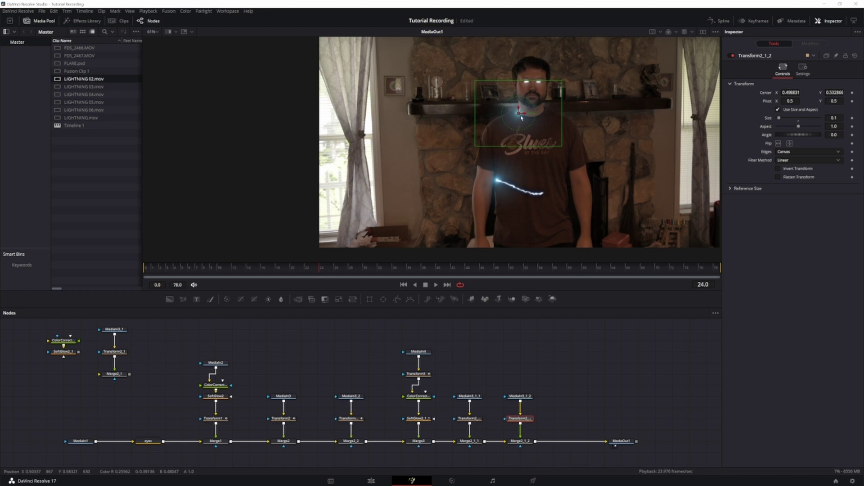
left_click_drag(522, 117, 543, 192)
left_click(469, 418)
scroll(535, 370, "down", 1)
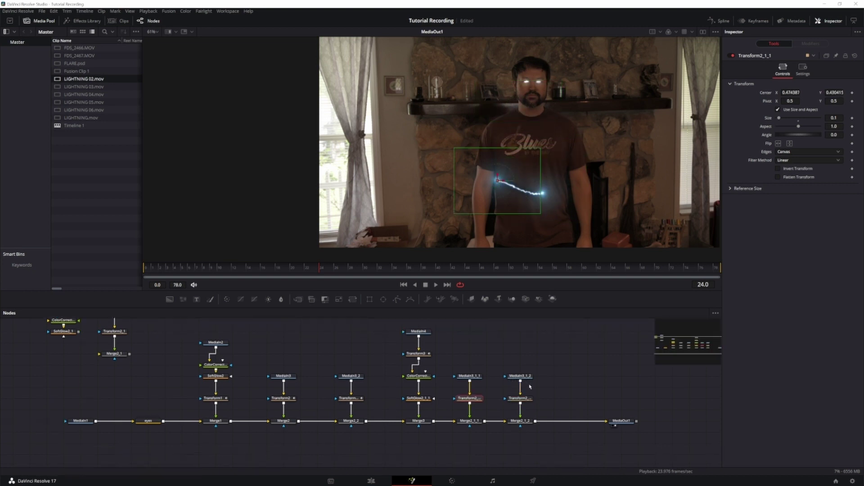
scroll(571, 374, "up", 1)
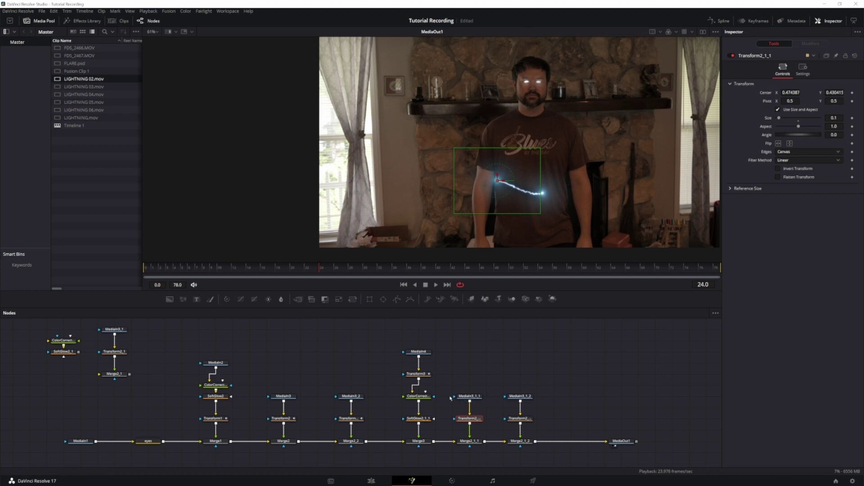
Step: Make Transform2_1_1's glow grow from Size 0 at frame 23 to 0.1 at frame 24
left_click(416, 374)
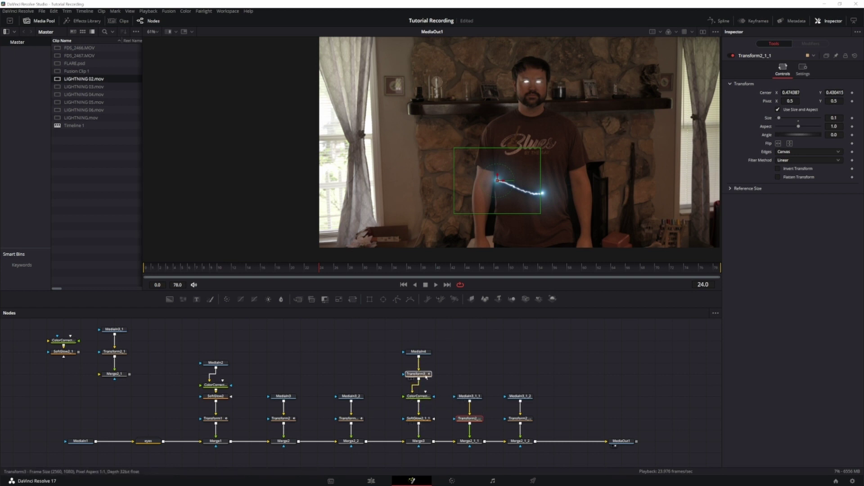
left_click_drag(319, 271, 321, 275)
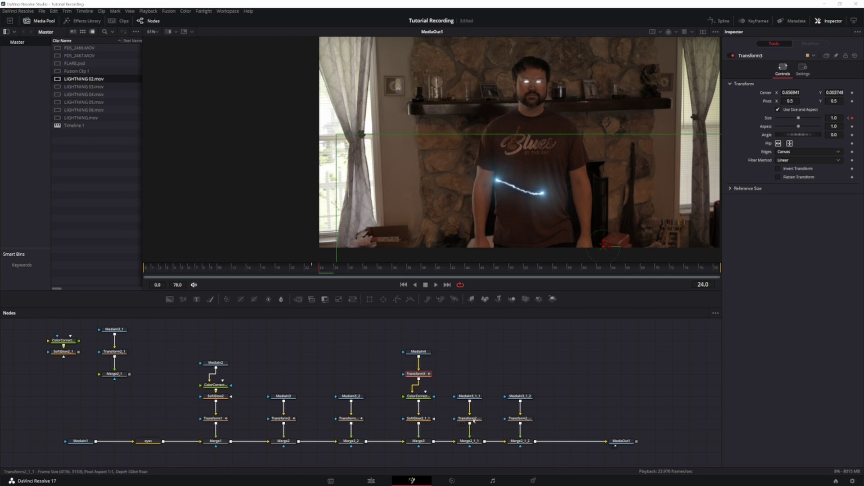
left_click(477, 421)
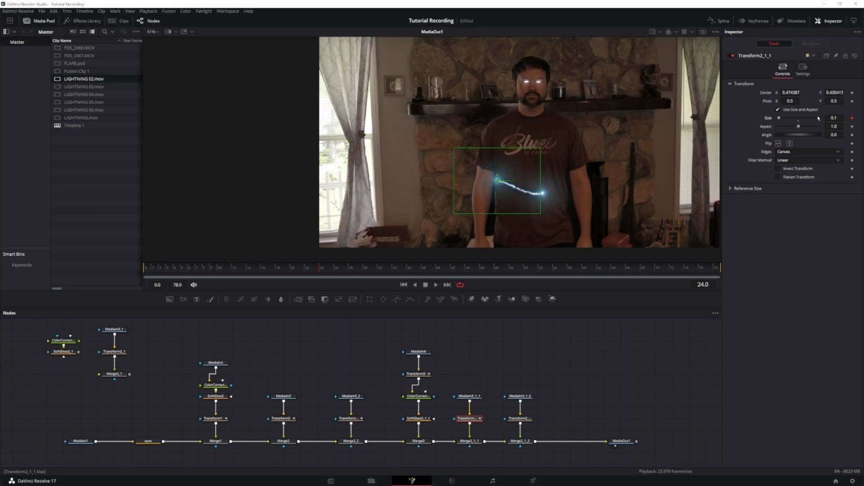
key("Left")
left_click_drag(778, 117, 770, 118)
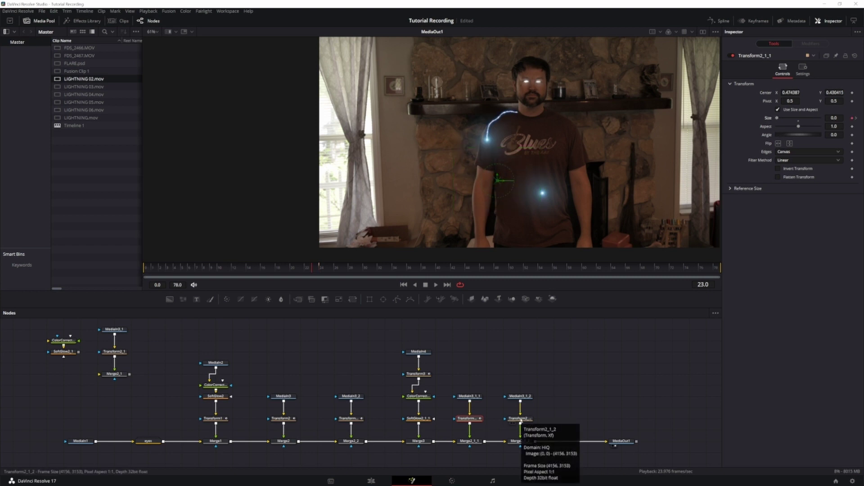
key("Right")
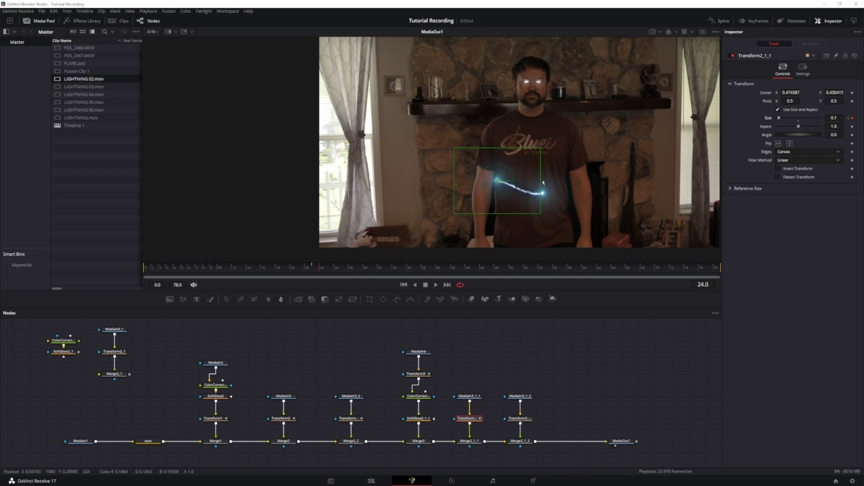
Step: Keyframe Transform2_1_2's Size 0.1 at frame 24 and 0 at frame 23, then preview
left_click(524, 419)
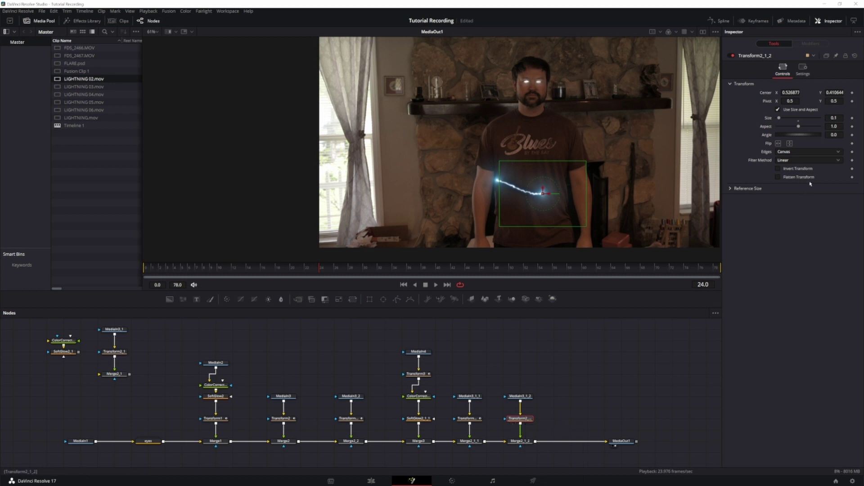
left_click(852, 117)
key("Left")
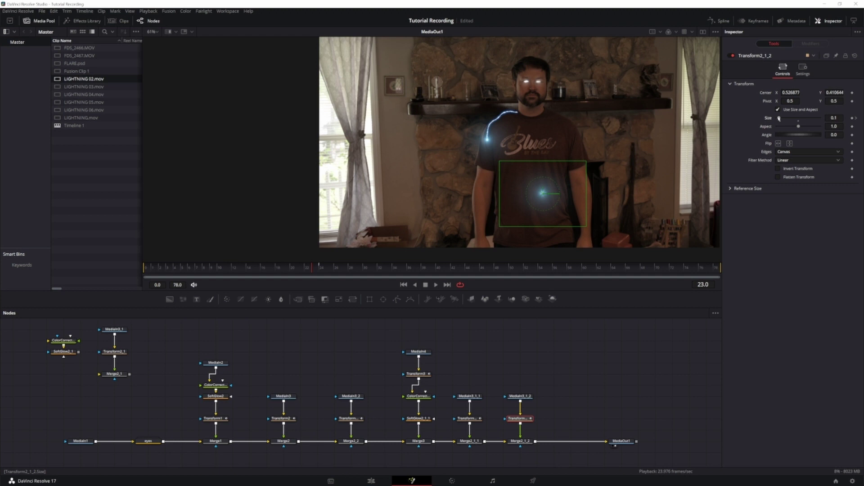
left_click_drag(779, 118, 774, 117)
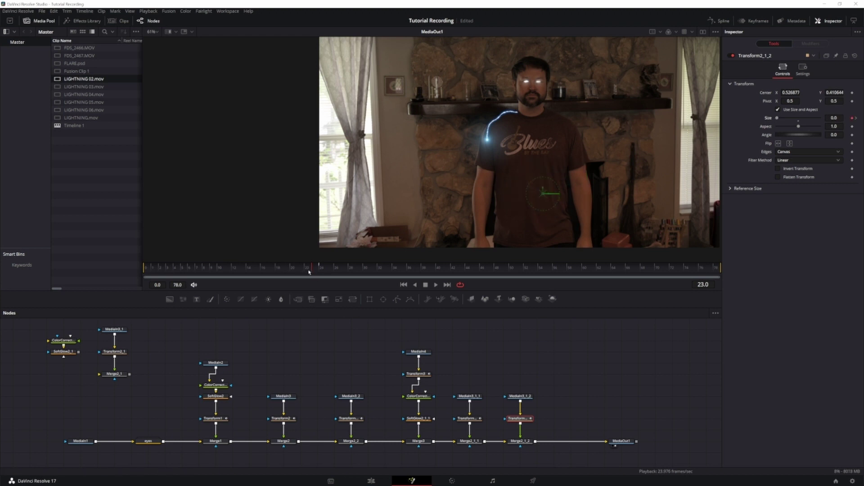
left_click_drag(308, 272, 332, 271)
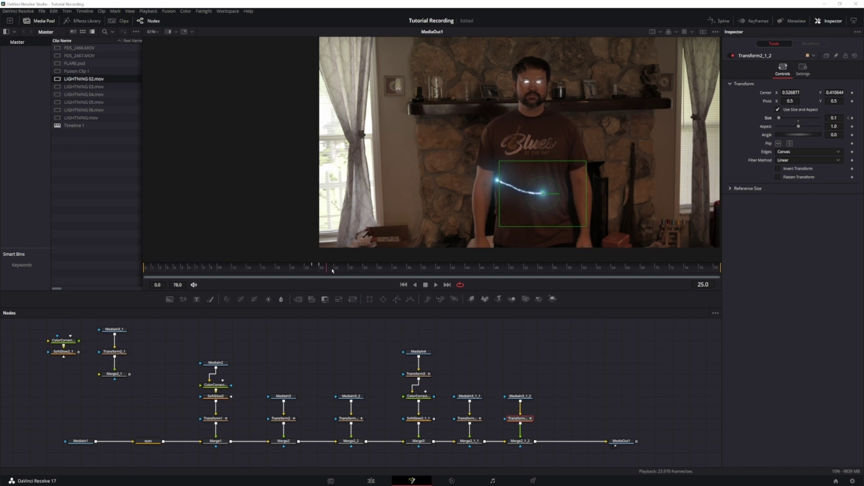
Step: Keyframe Transform2_1_2's Center so its flare follows the bolt's right tip across frames 25–28
scroll(544, 192, "up", 5)
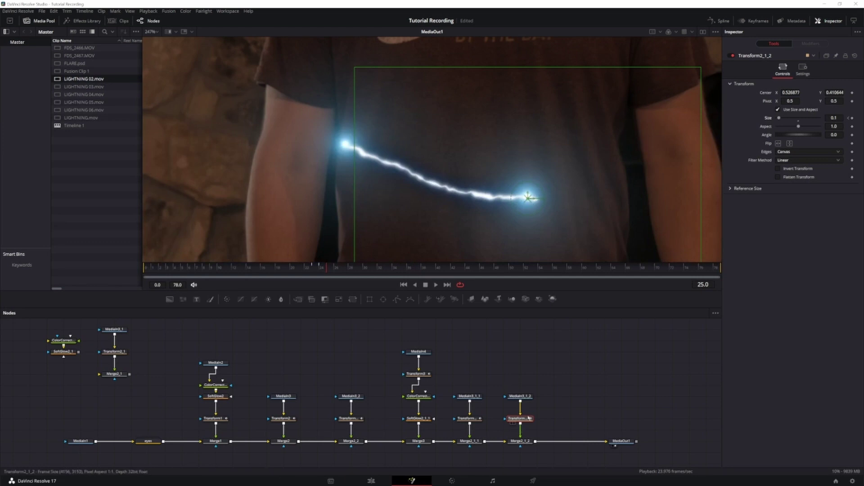
left_click(852, 93)
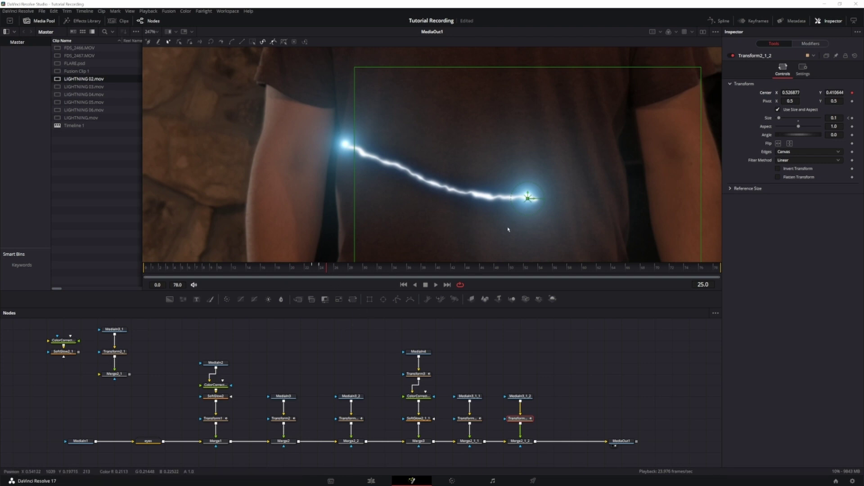
key("Right")
left_click_drag(527, 198, 542, 200)
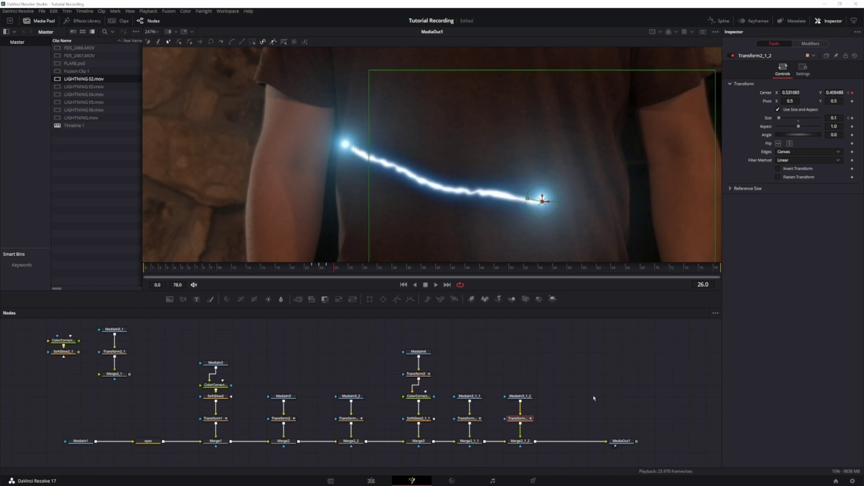
key("Right")
left_click_drag(543, 200, 552, 205)
key("Right")
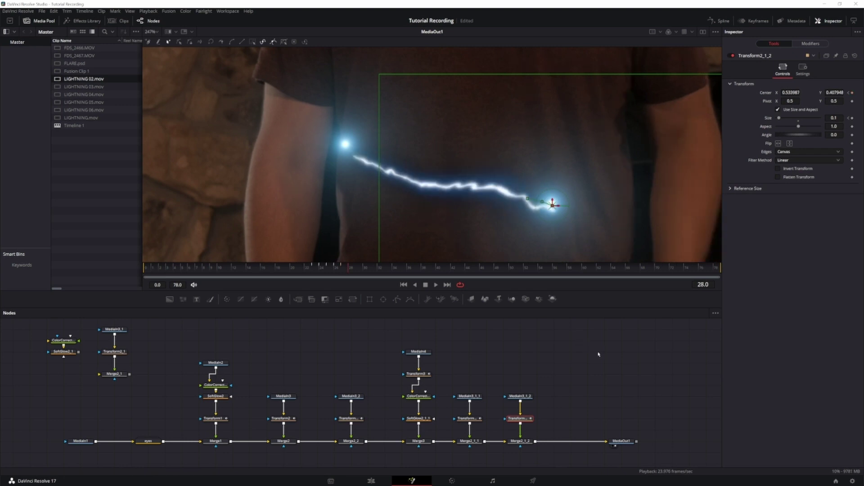
left_click_drag(552, 204, 559, 208)
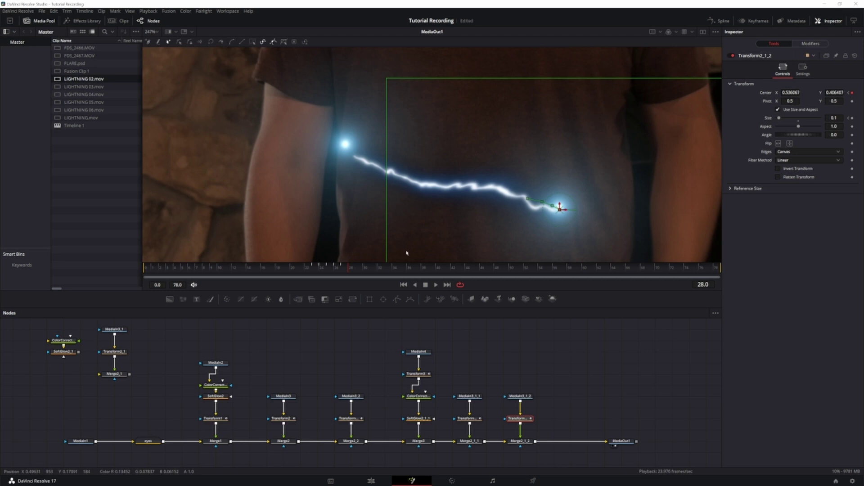
Step: Keyframe Transform2_1_1's Center frame by frame so its flare tracks the bolt's start through frame 31
left_click(468, 418)
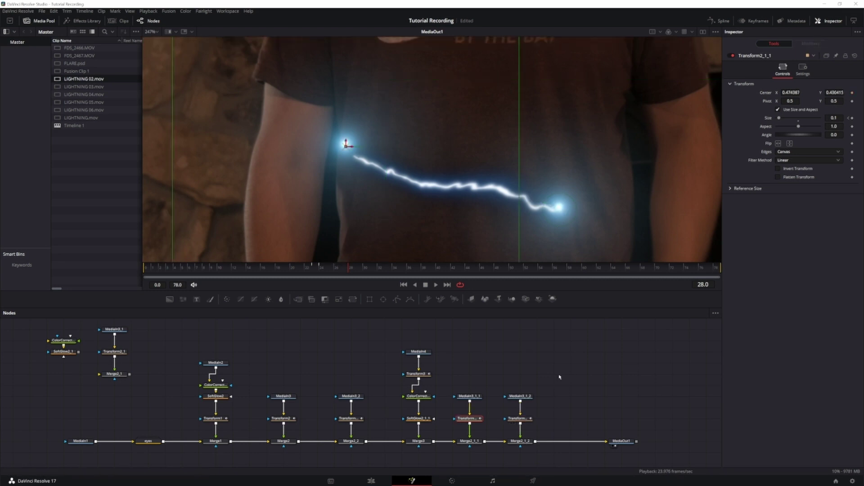
key("Left")
key("Left")
key("Left")
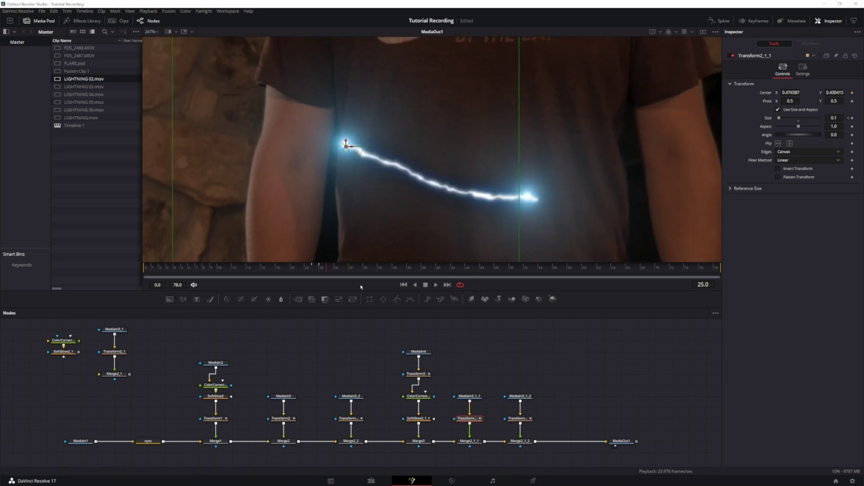
left_click(852, 93)
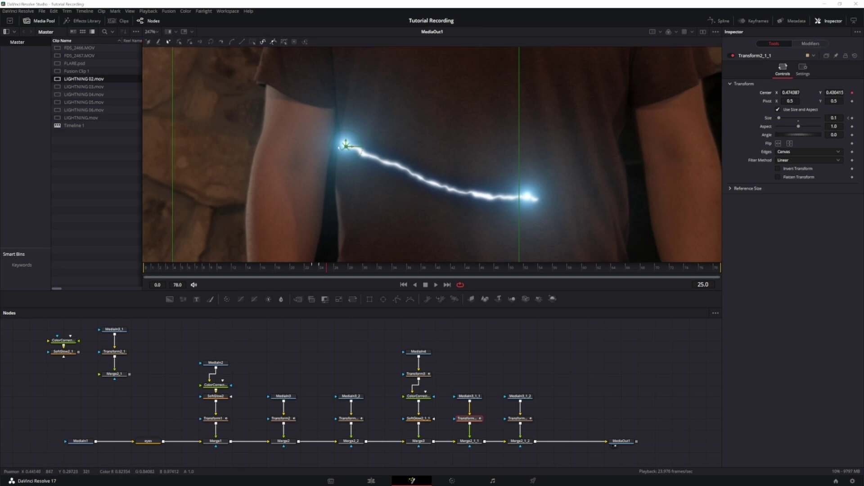
key("Right")
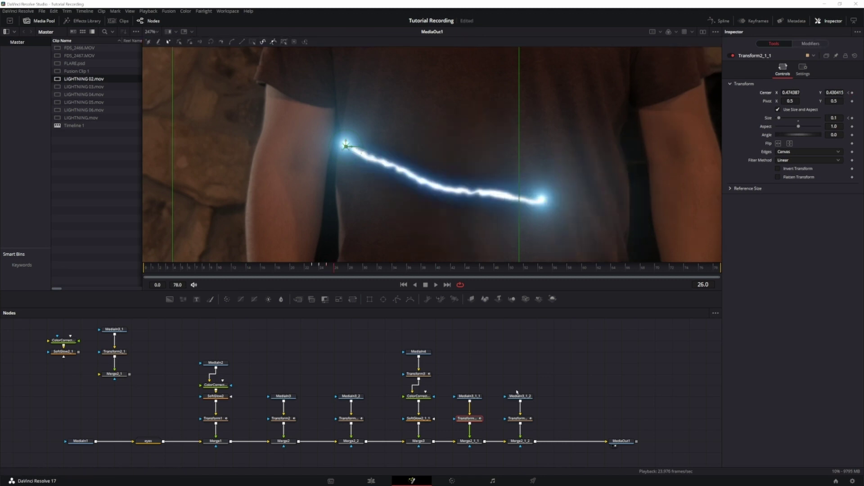
key("Right")
left_click_drag(346, 145, 353, 152)
key("Right")
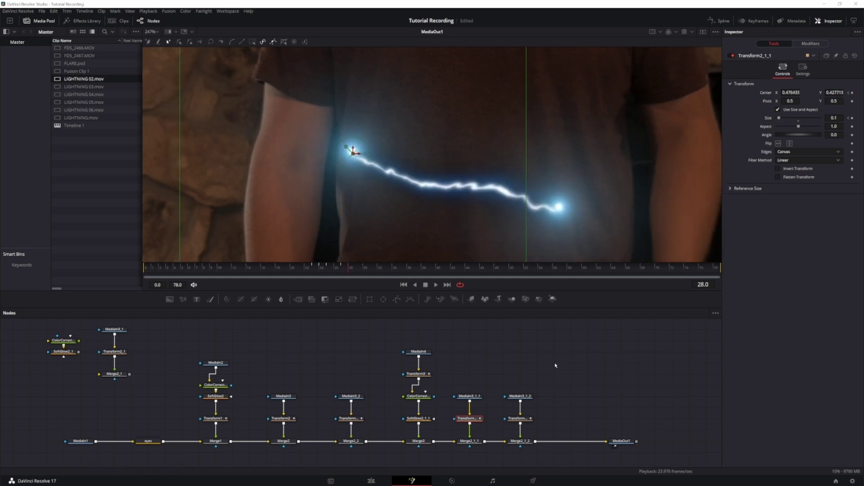
key("Right")
left_click_drag(353, 152, 355, 153)
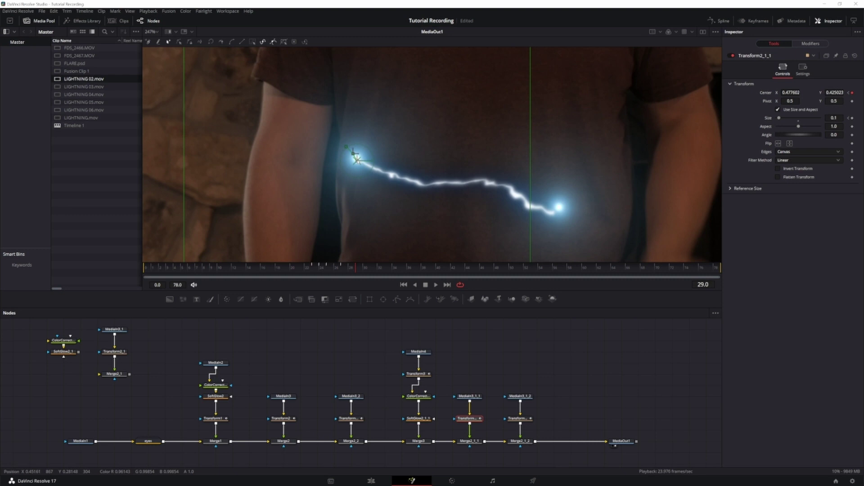
left_click_drag(389, 197, 391, 195)
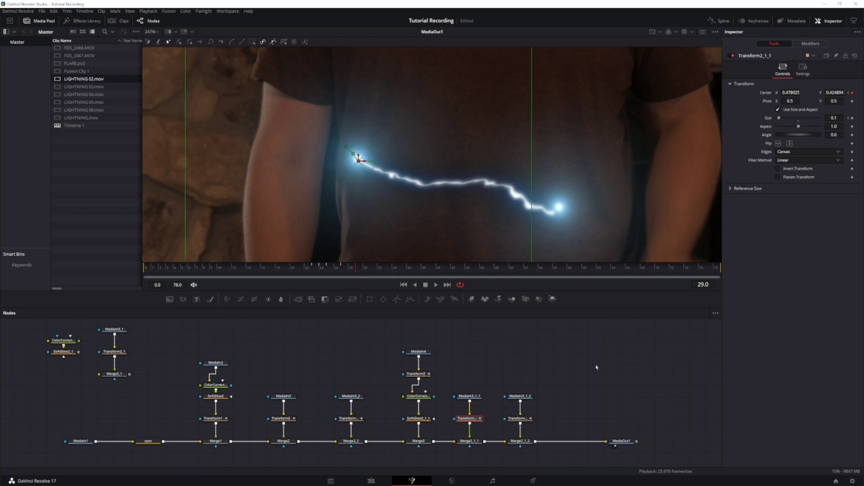
key("Right")
key("Right")
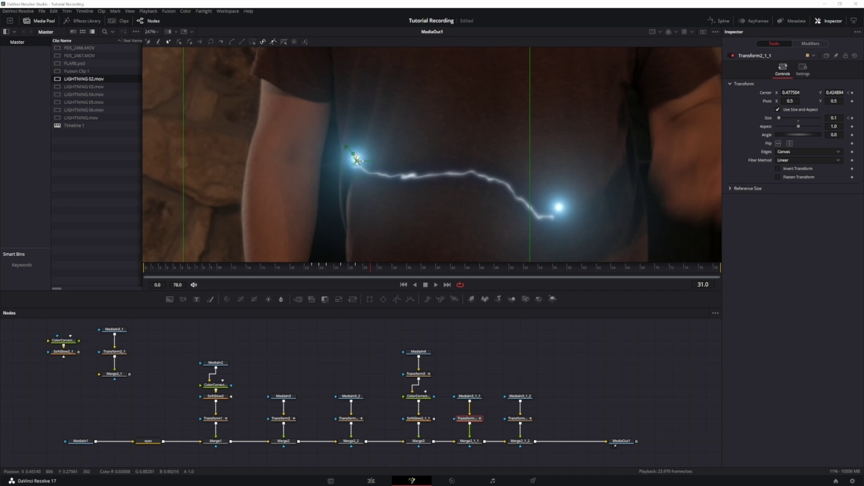
left_click_drag(357, 159, 355, 165)
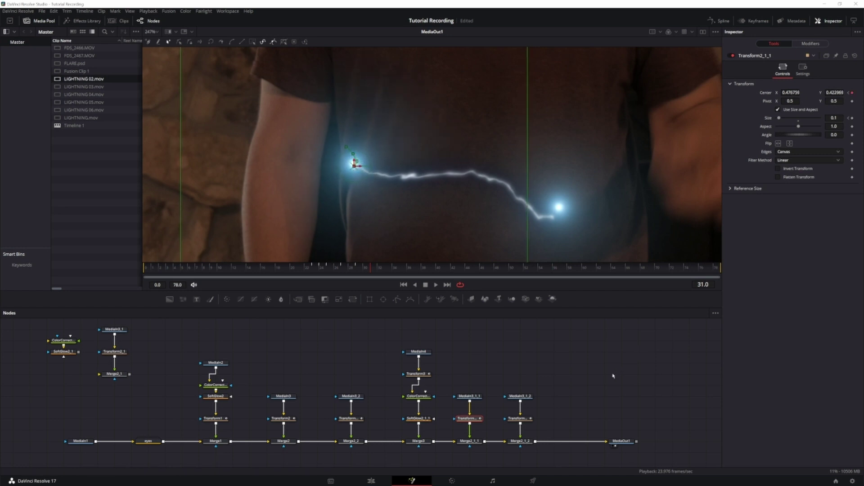
key("Left")
key("Left")
key("Left")
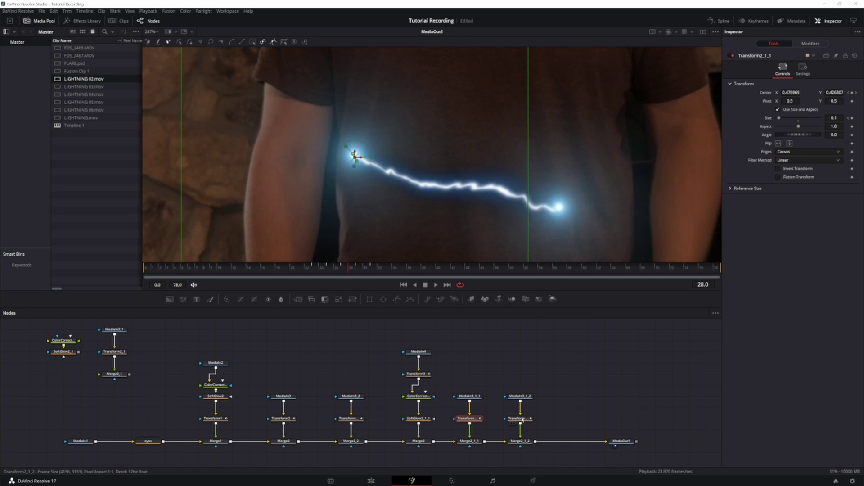
Step: Extend Transform2_1_2's Center keyframes through frame 31, keeping its flare on the bolt tip
left_click(520, 419)
key("Right")
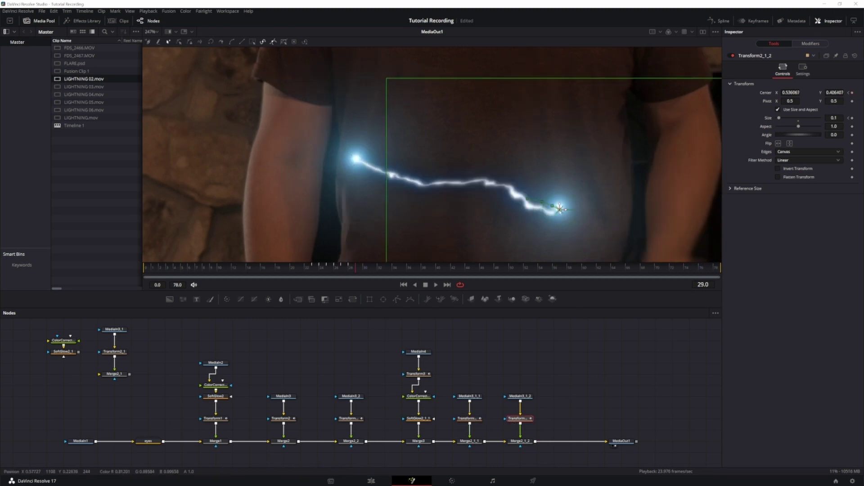
left_click_drag(560, 208, 554, 213)
key("Right")
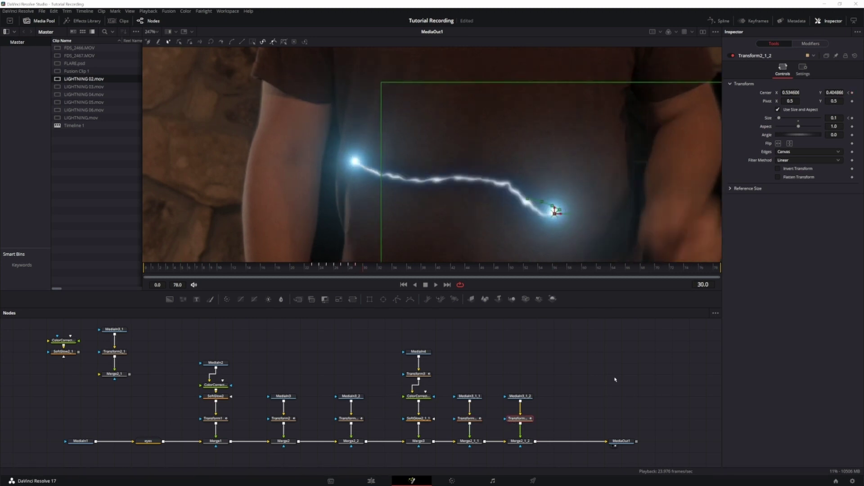
key("Right")
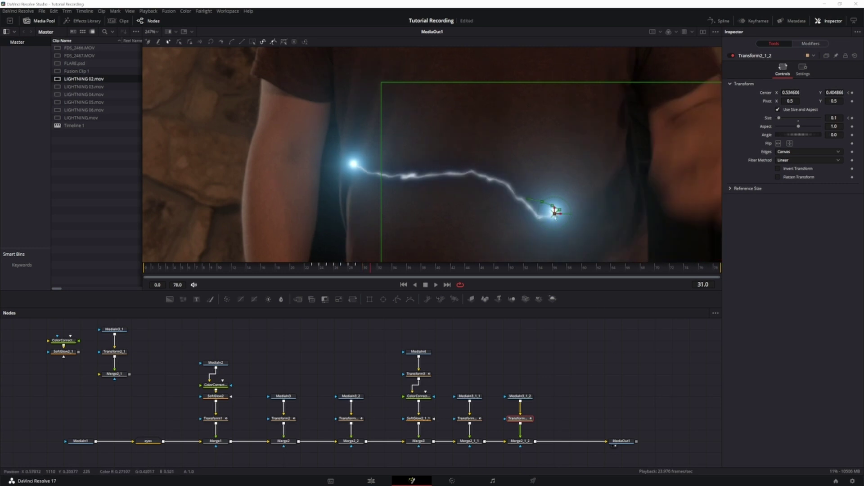
left_click_drag(555, 212, 555, 217)
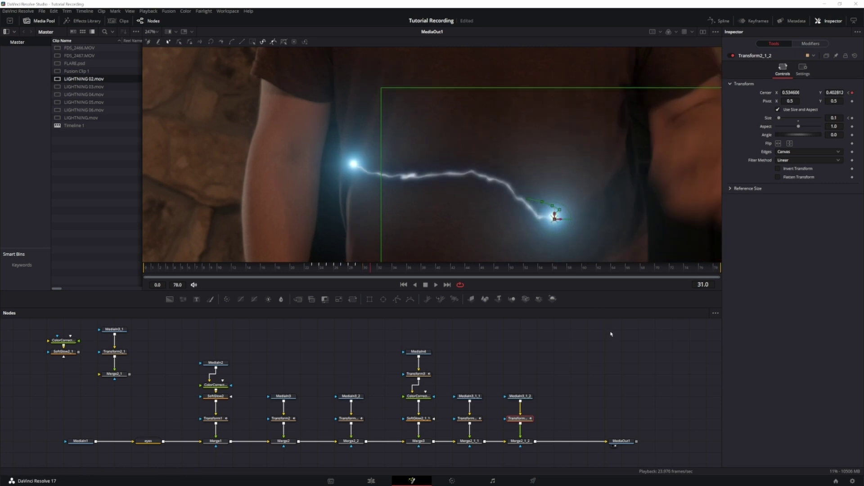
key("Right")
left_click(572, 369)
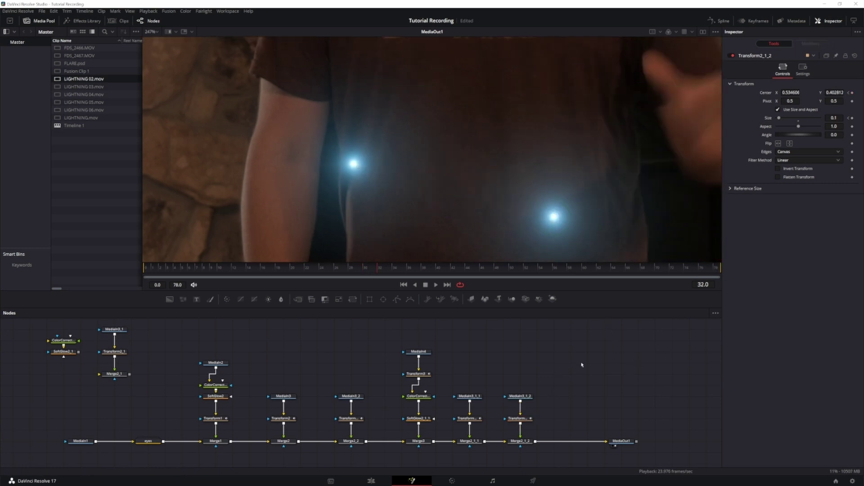
Step: Review frames 29–32, then drop Transform2_1_1's Size to 0 at frame 31
key("Left")
key("Left")
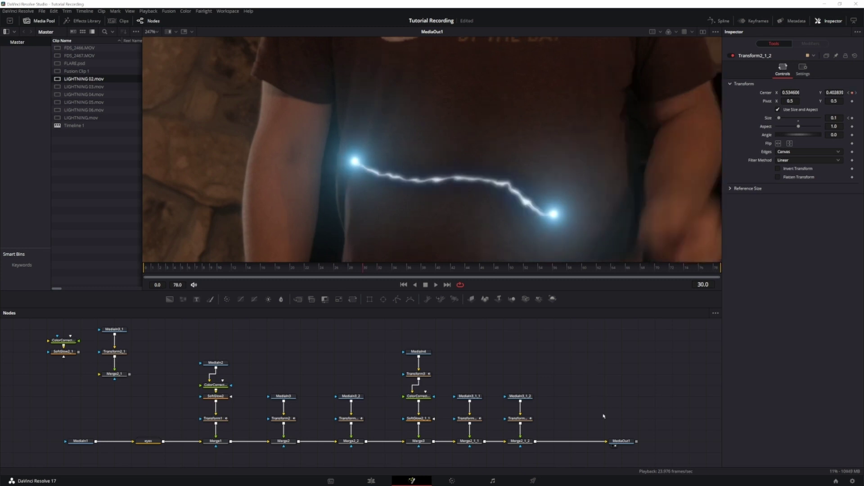
key("Left")
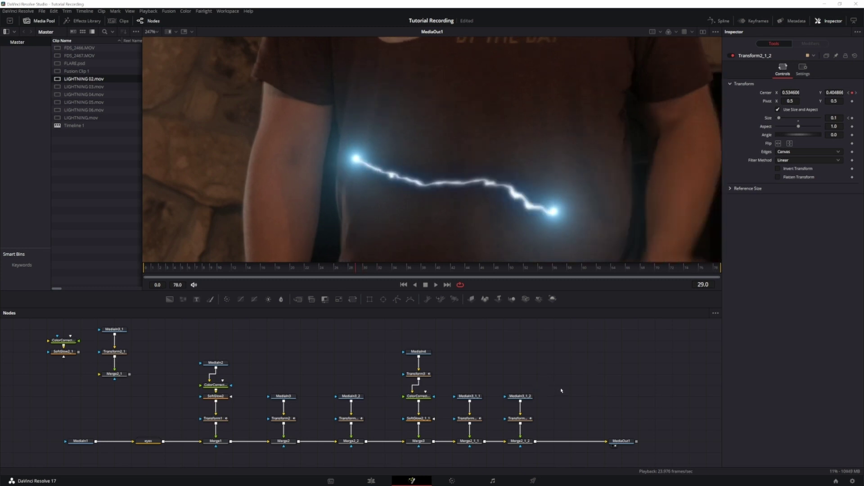
key("Right")
key("Right")
key("Right")
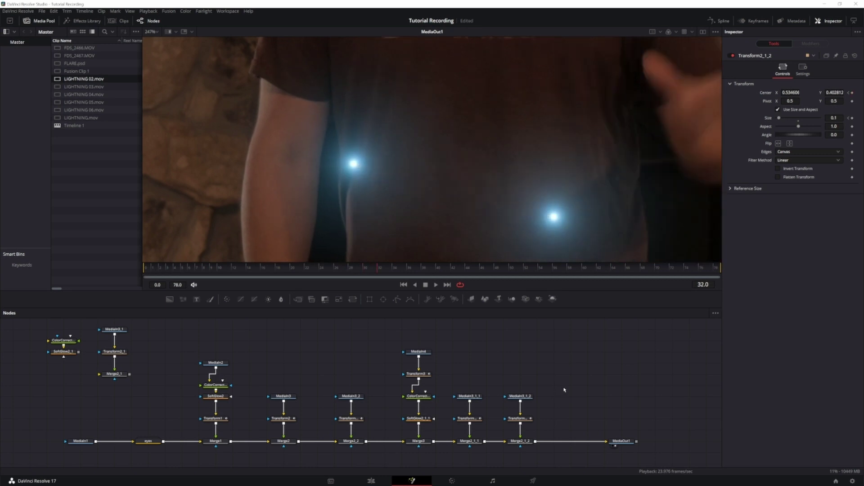
key("Left")
key("Left")
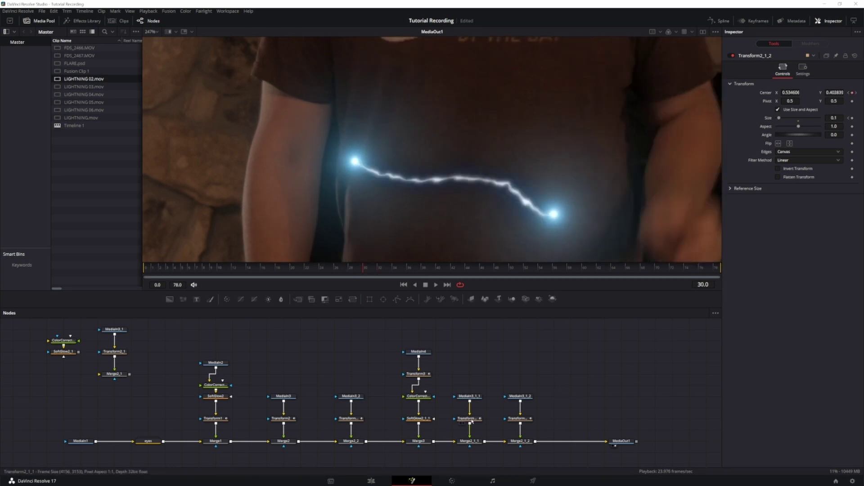
left_click(467, 418)
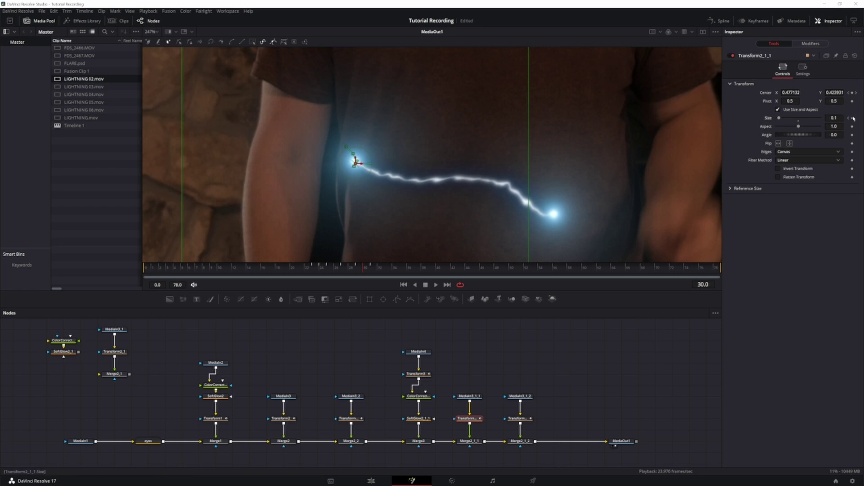
key("Right")
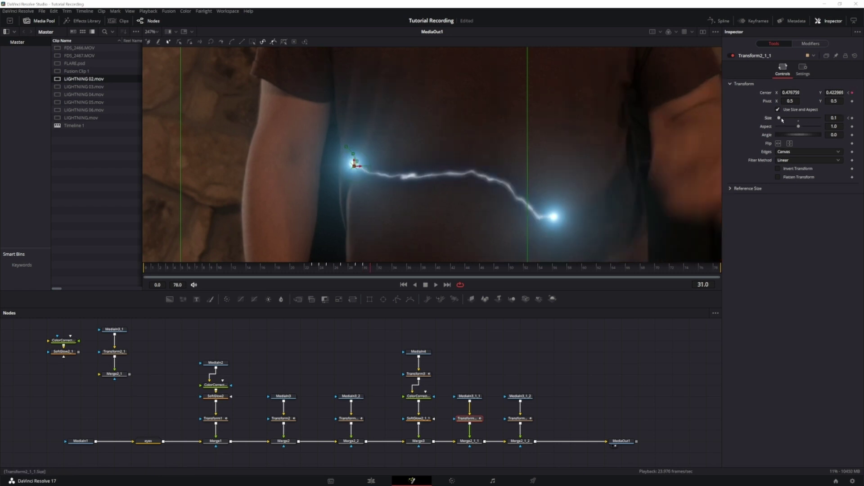
left_click_drag(782, 120, 733, 125)
Step: Drop Transform2_1_2's Size to 0 at frame 32
left_click(519, 419)
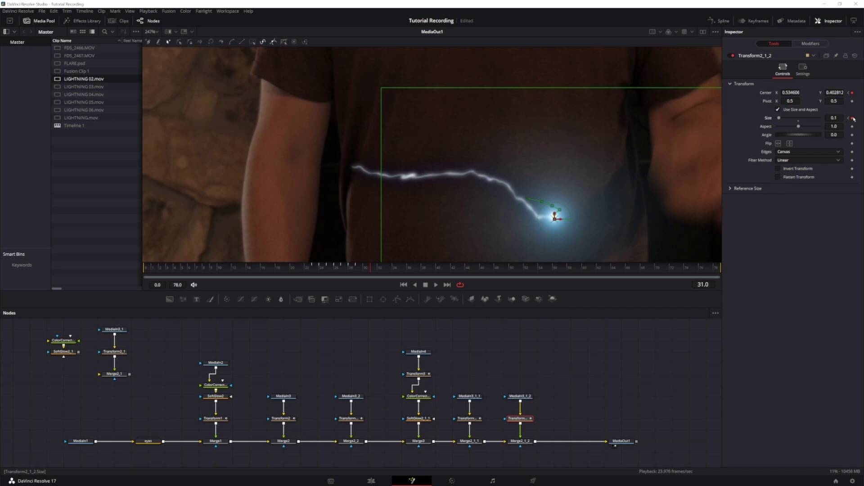
key("Right")
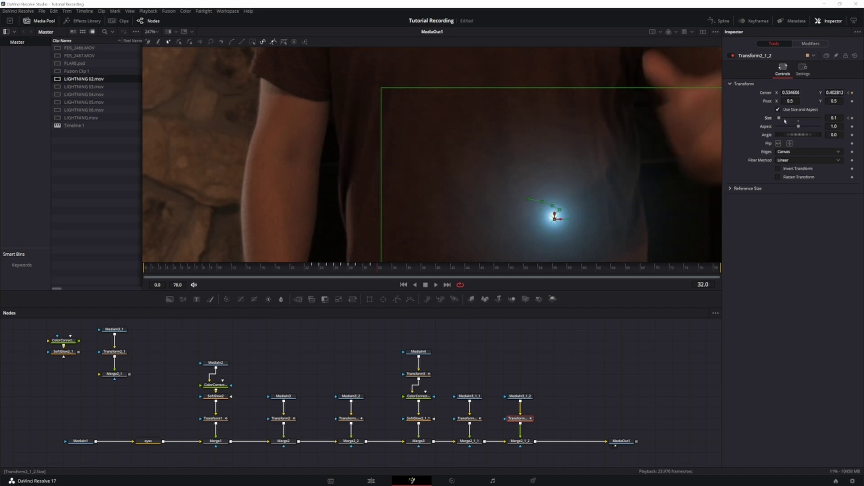
left_click_drag(784, 120, 724, 122)
scroll(530, 171, "down", 8)
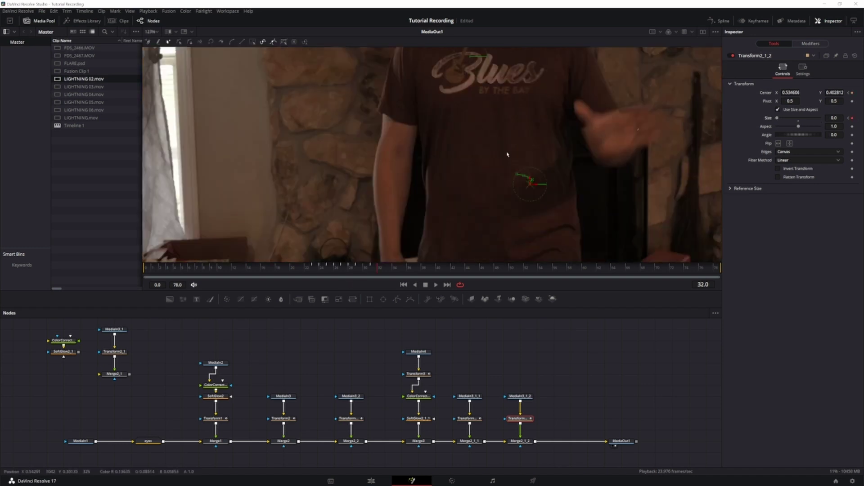
Step: At frame 34, select Merge3 to show its Screen apply mode in the Inspector
key("Right")
key("Right")
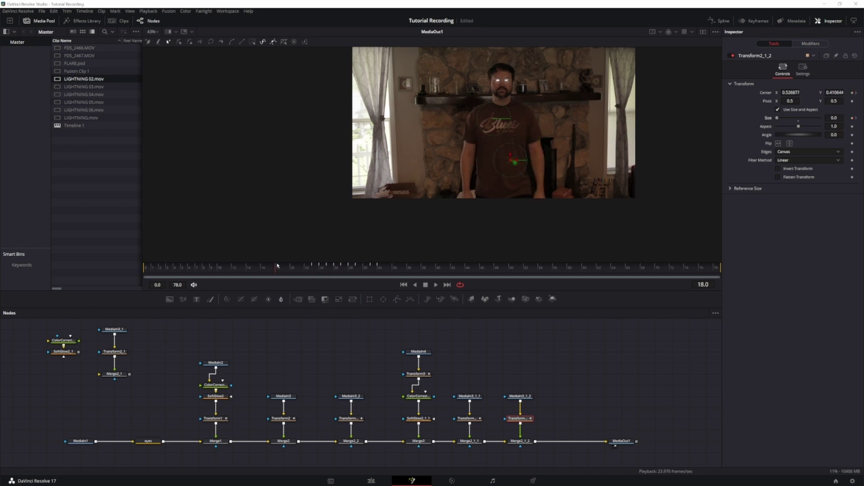
left_click(418, 441)
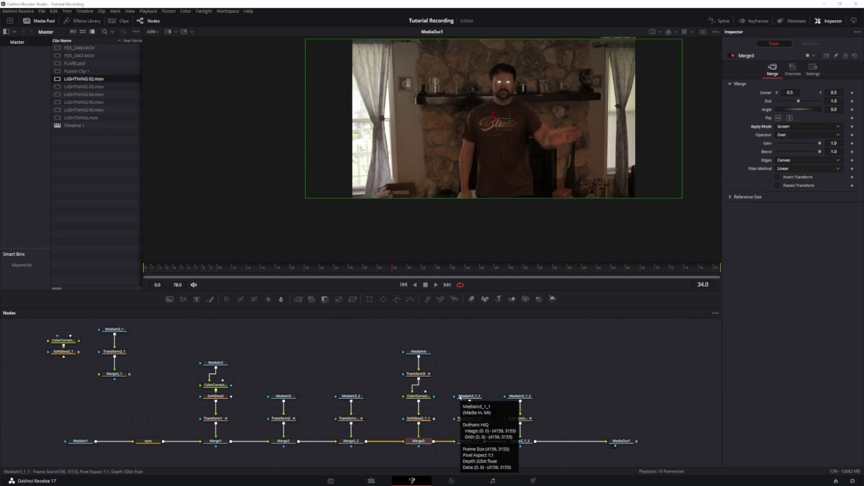